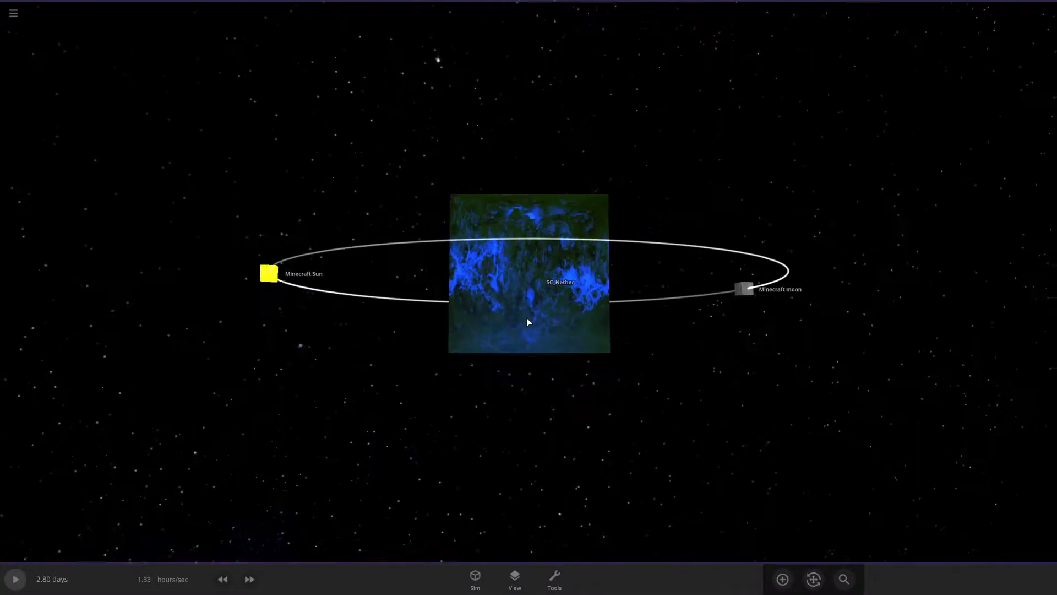
Step: Inspect the cube-shaped RP_Minecraft World from several sides, with its properties shown, along with its orbiting Minecraft Sun and Minecraft moon
scroll(528, 321, up, 6)
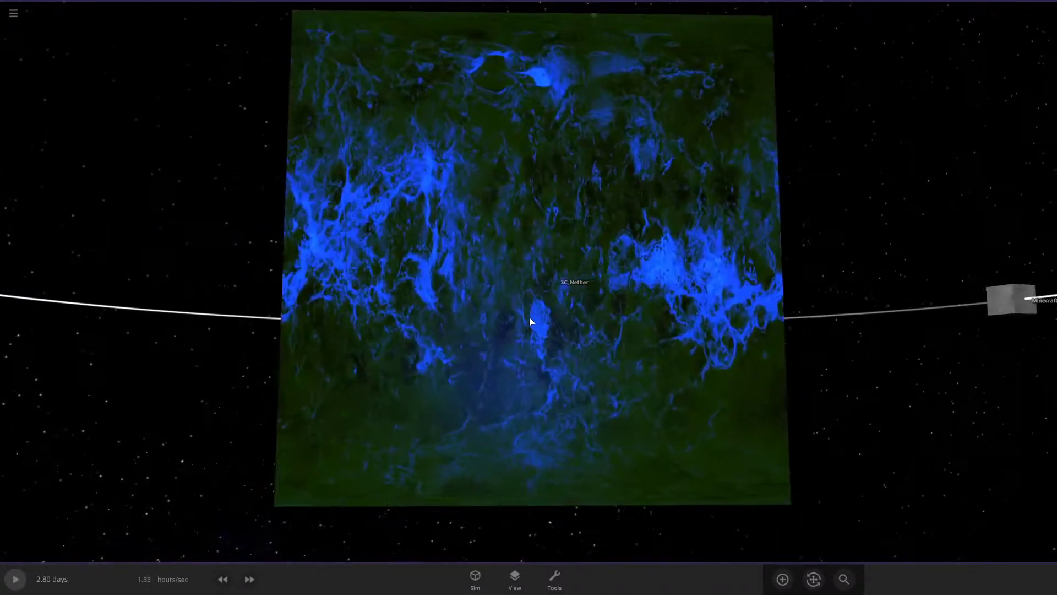
drag(545, 296, 529, 319)
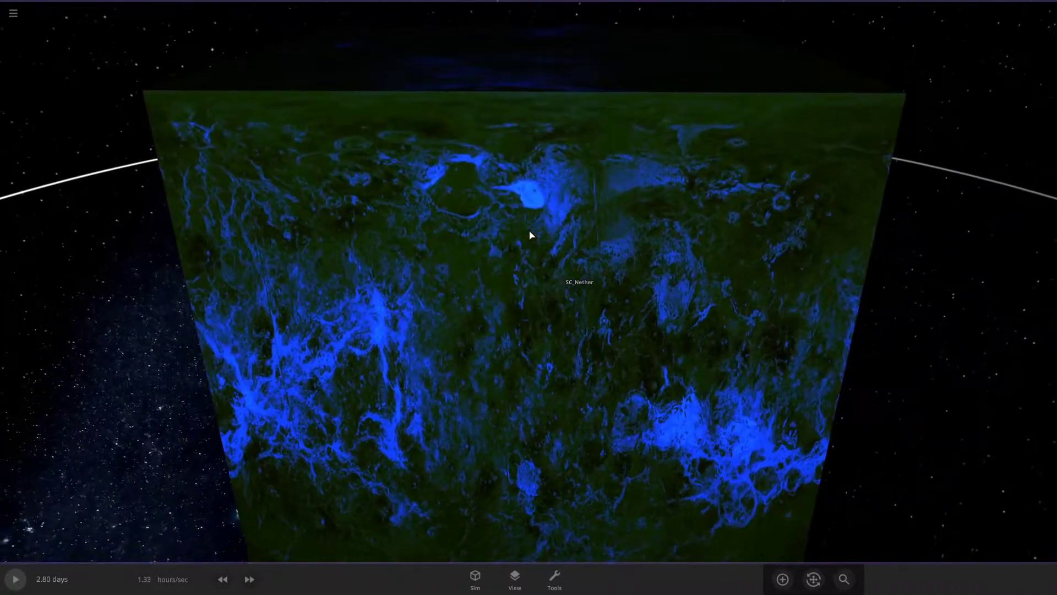
drag(295, 259, 562, 293)
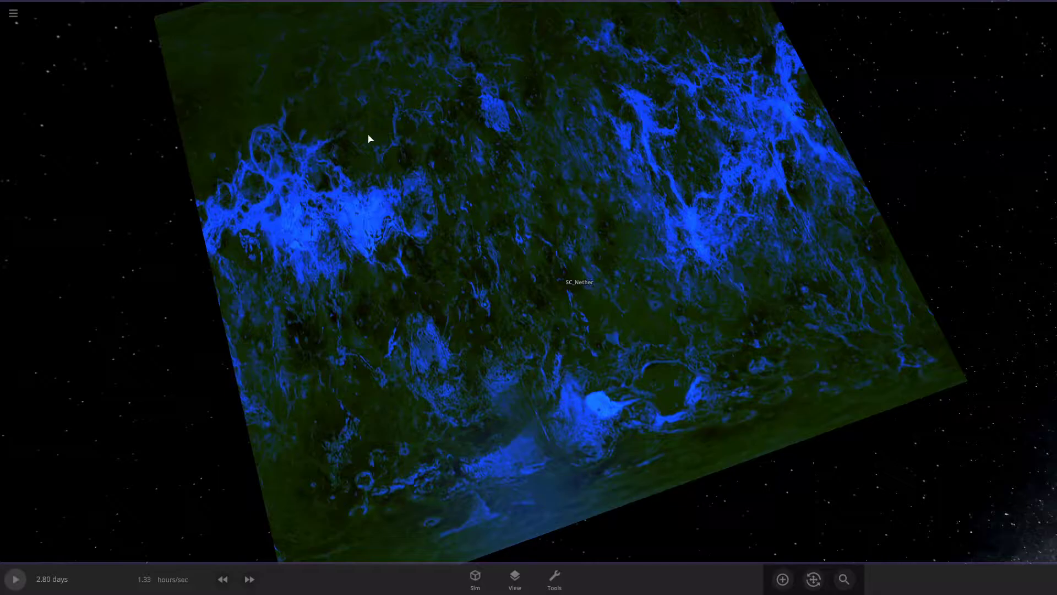
scroll(368, 138, down, 5)
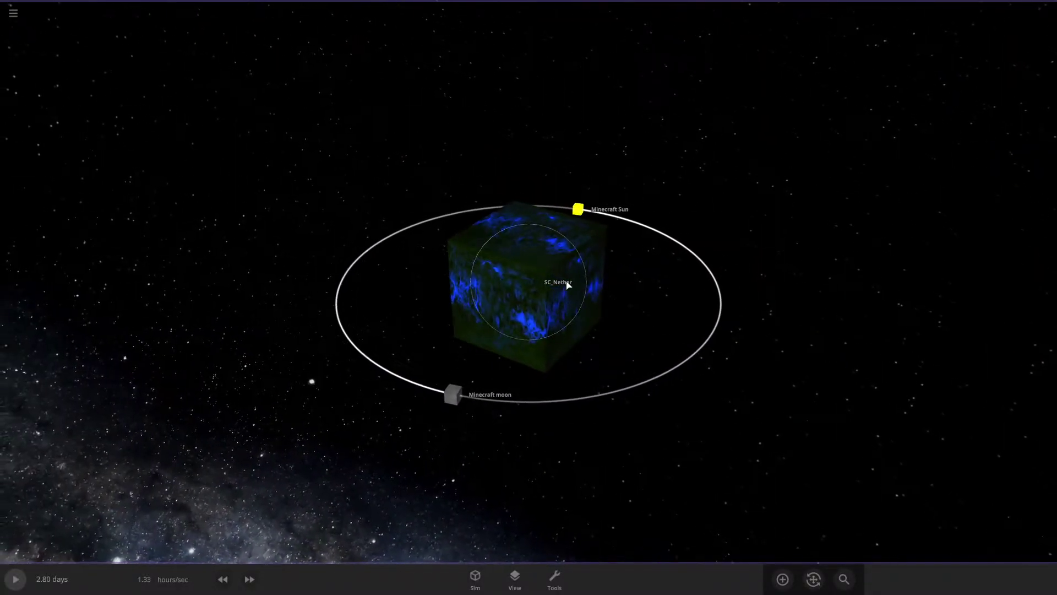
click(540, 249)
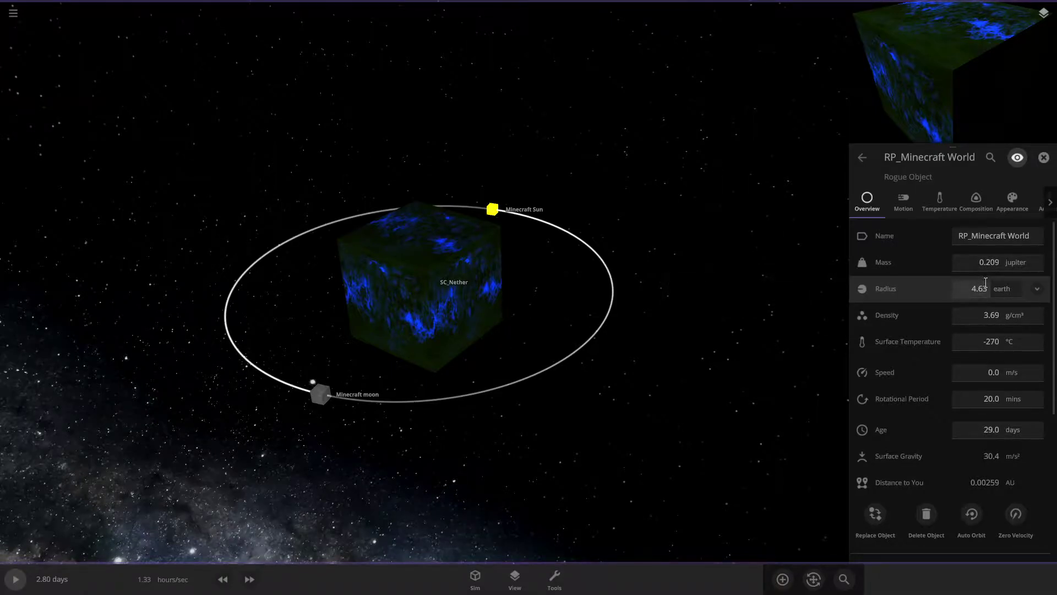
drag(579, 356, 385, 324)
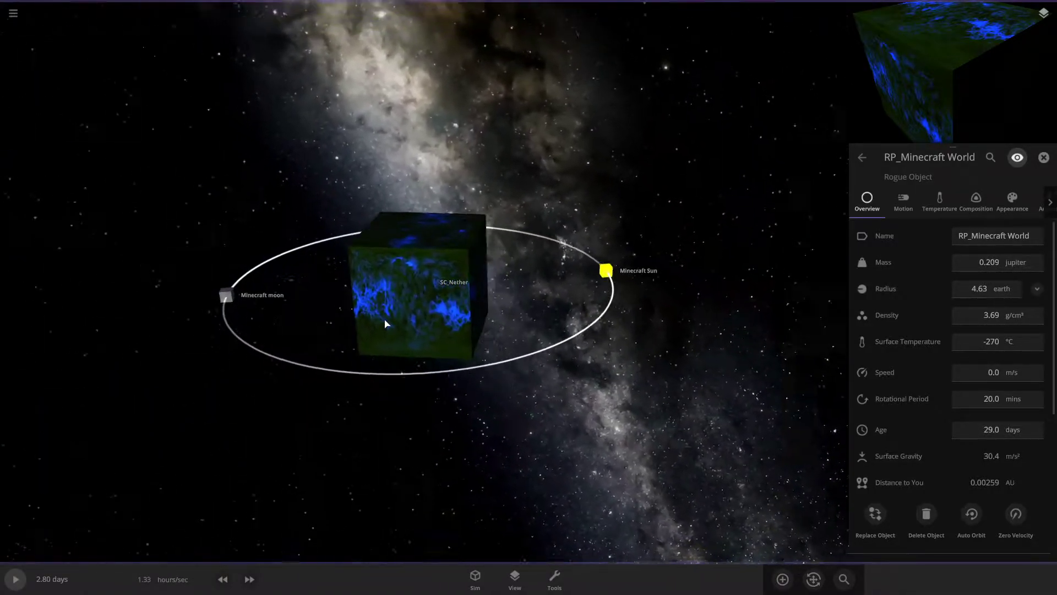
scroll(380, 323, up, 5)
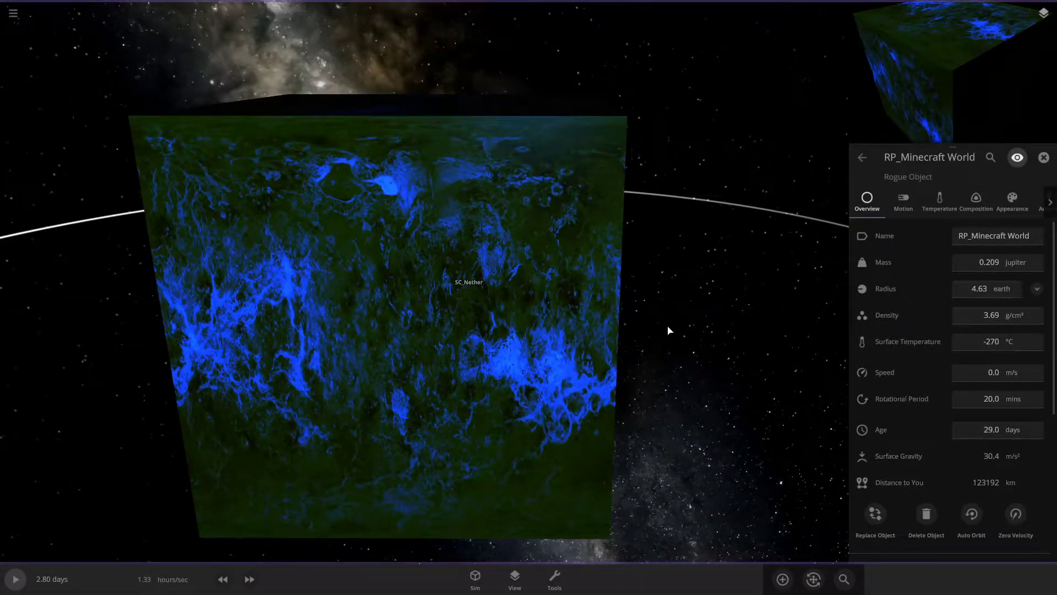
scroll(671, 322, down, 5)
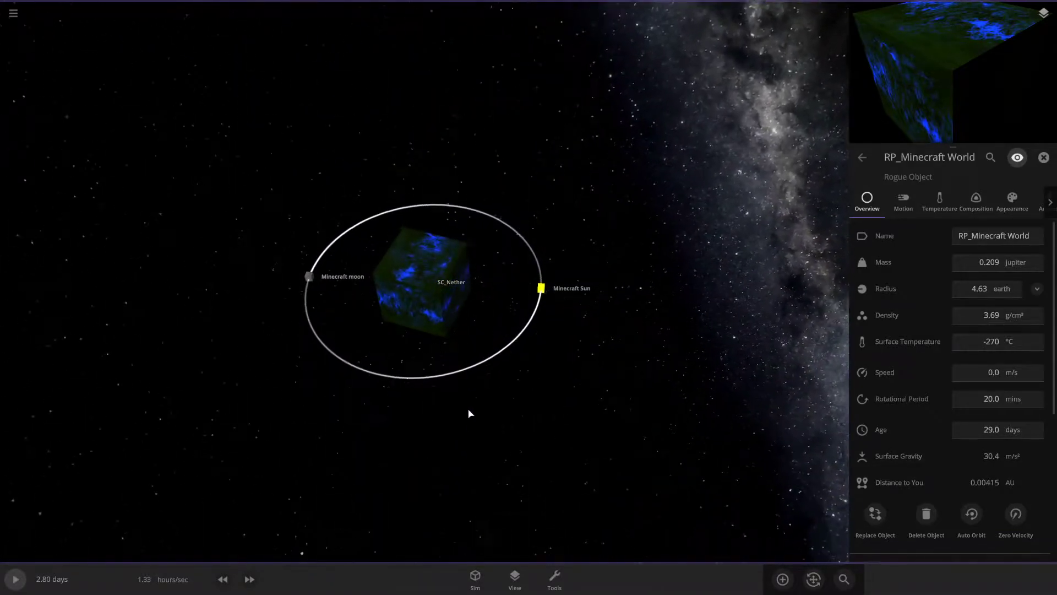
scroll(450, 335, up, 3)
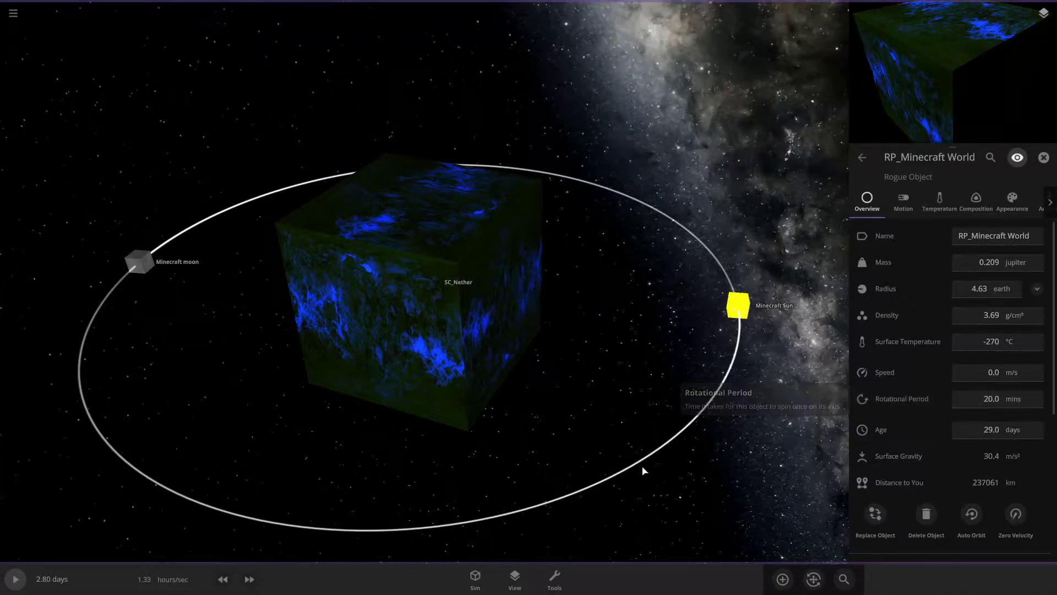
Step: Run the simulation and slow its target speed to 20 mins/sec, checking the value in the time settings
key(space)
drag(613, 464, 616, 316)
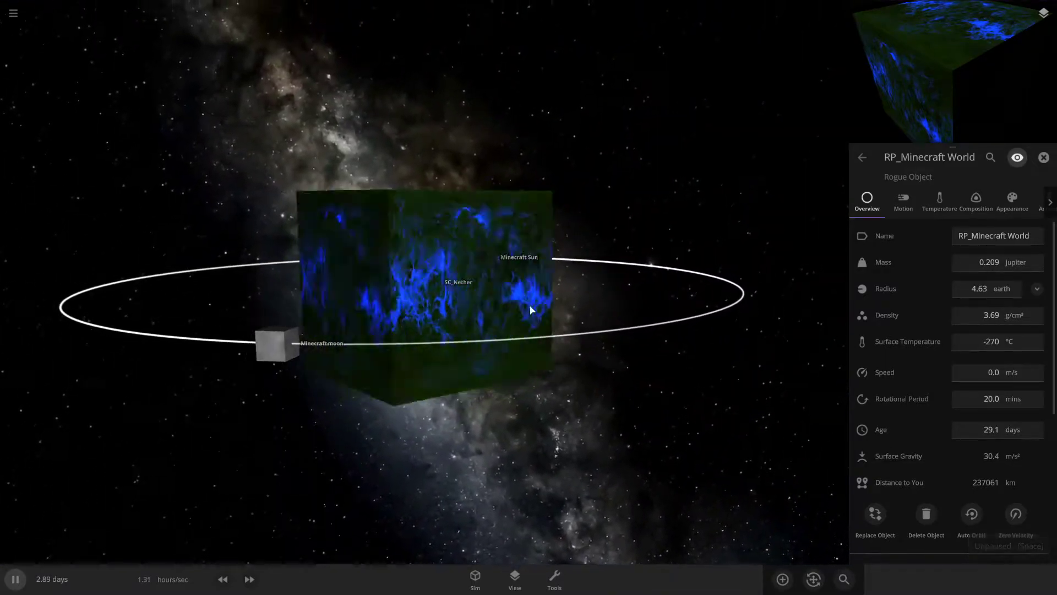
drag(675, 415, 551, 495)
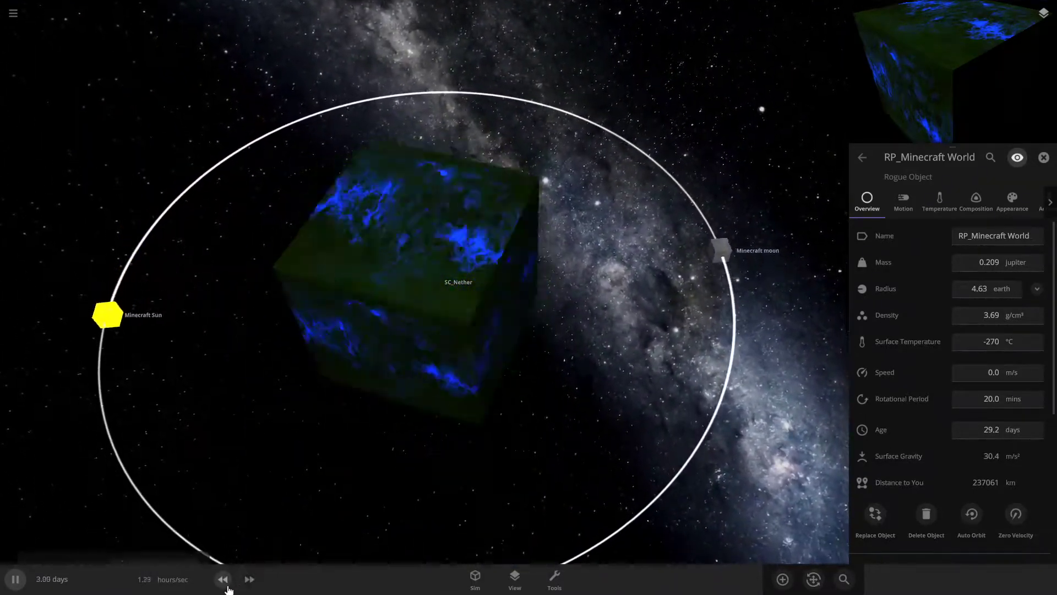
click(223, 579)
click(223, 579)
click(114, 576)
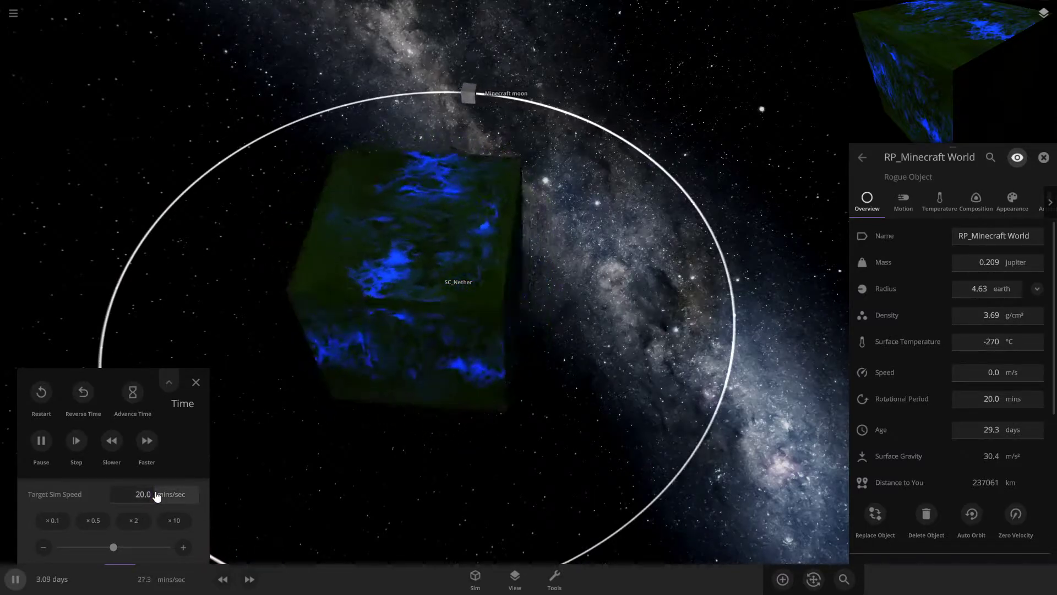
Step: Watch the Minecraft Sun and moon circle the world, close the RP_Minecraft World properties, and pause the simulation
drag(366, 531, 431, 223)
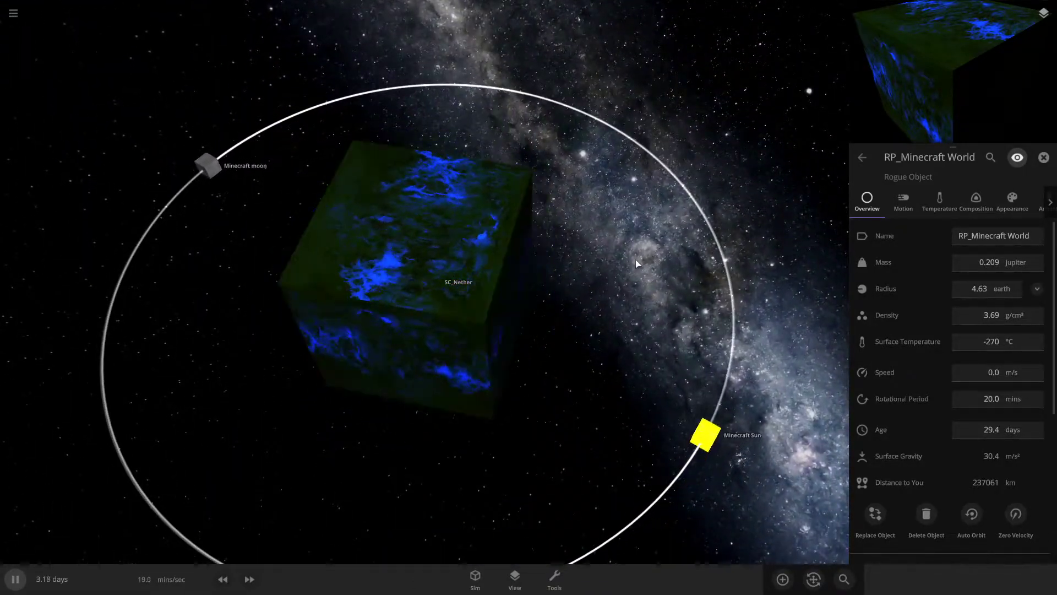
drag(649, 474, 681, 182)
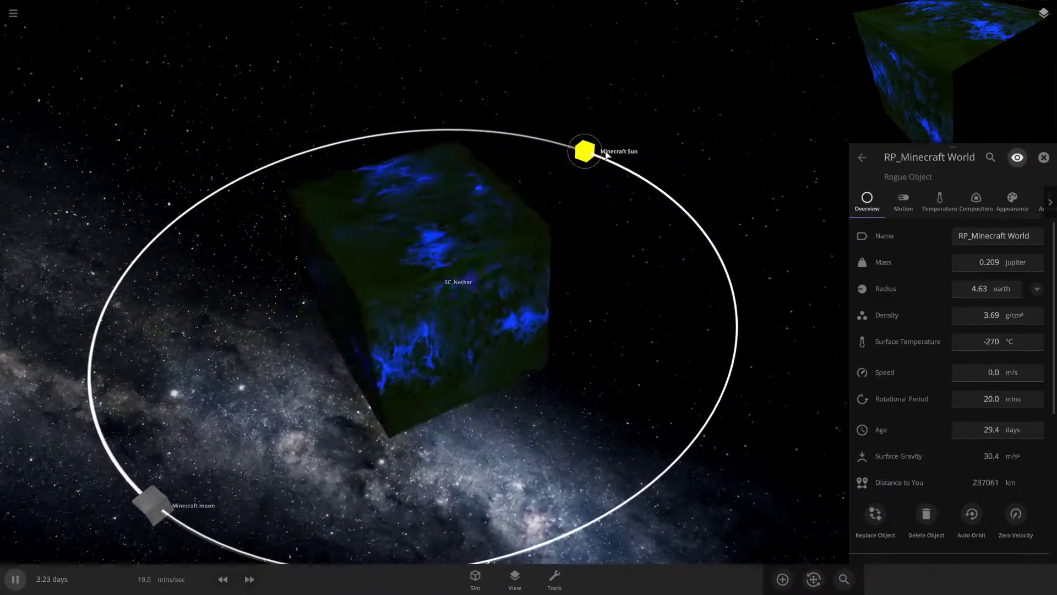
click(1044, 158)
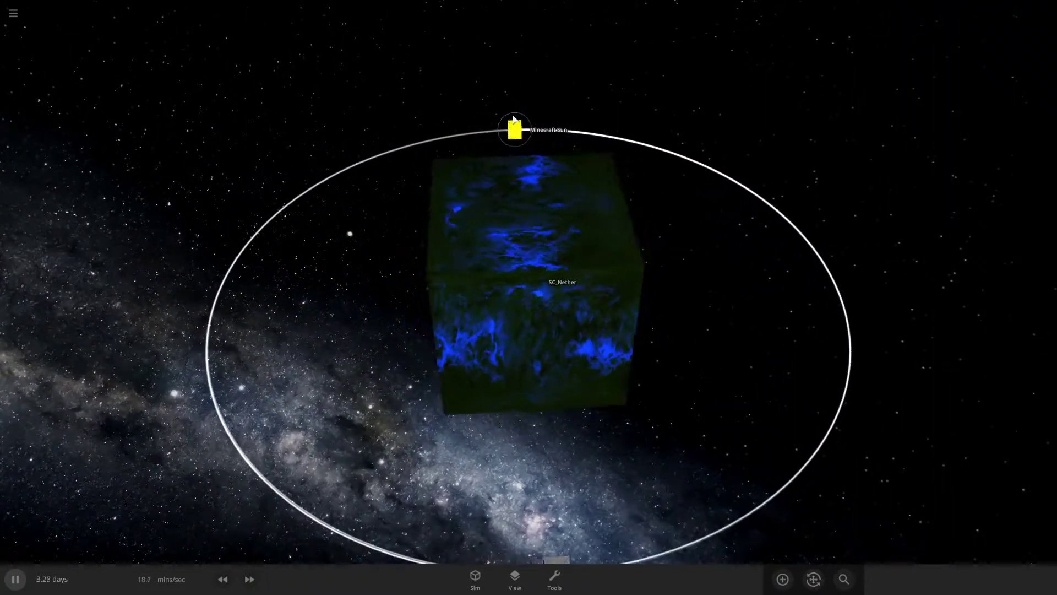
drag(490, 374, 851, 402)
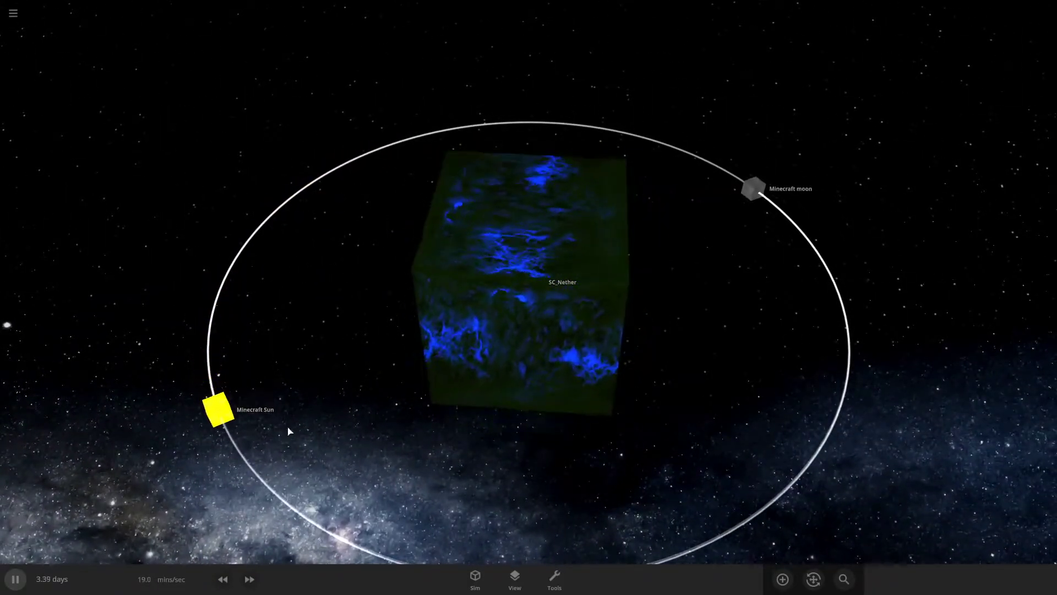
drag(620, 443, 537, 417)
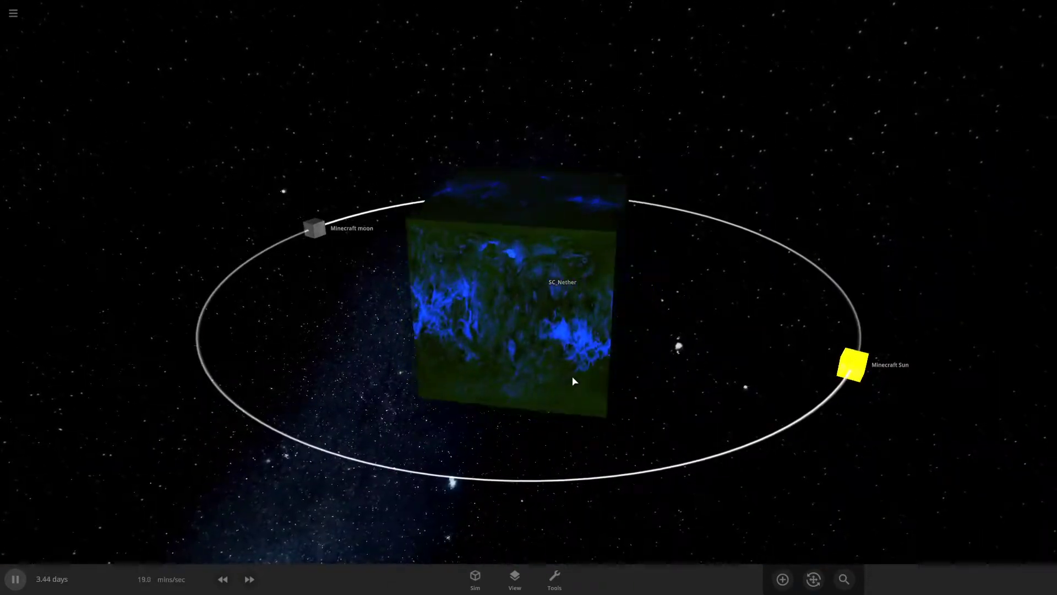
key(space)
Step: Focus on SC_Nether inside RP_Minecraft World and examine its surface, comparing it with the world cube that surrounds it
drag(648, 333, 761, 367)
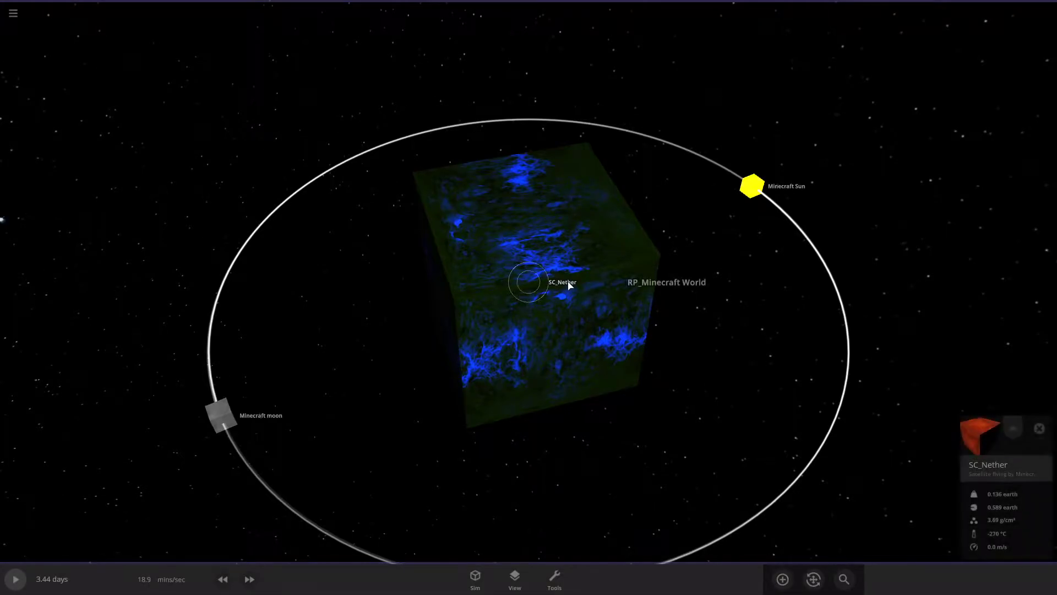
double_click(556, 286)
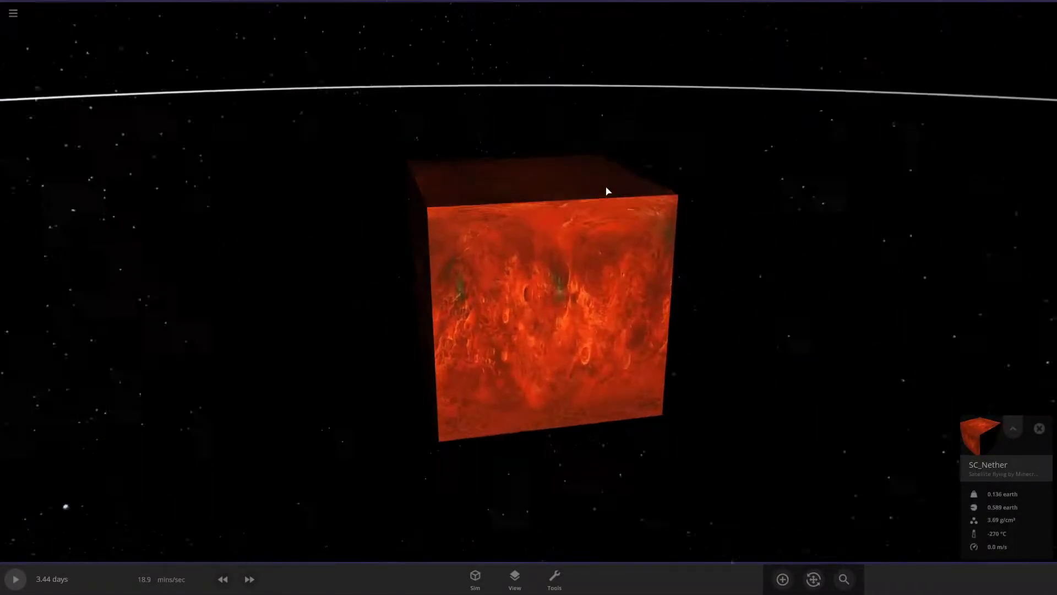
scroll(371, 221, down, 5)
drag(371, 222, 581, 290)
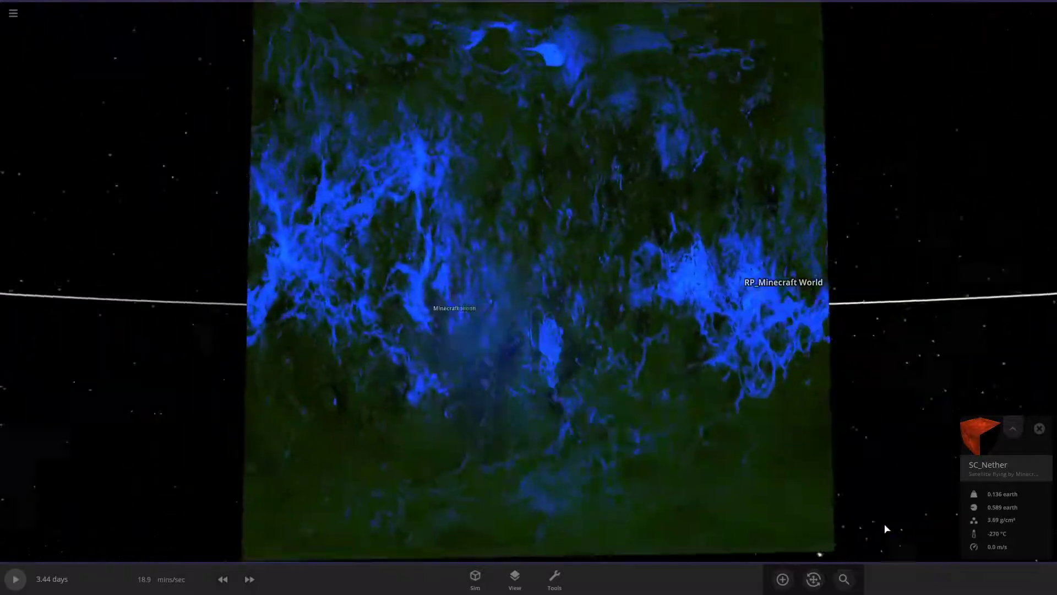
scroll(588, 293, up, 5)
scroll(588, 292, down, 1)
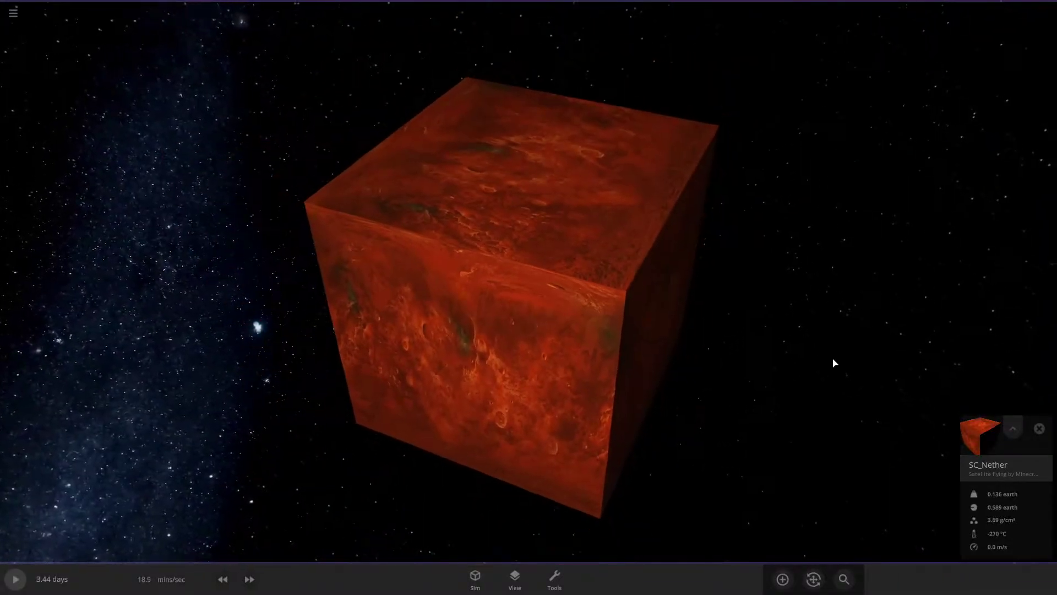
drag(833, 361, 838, 283)
scroll(837, 283, up, 3)
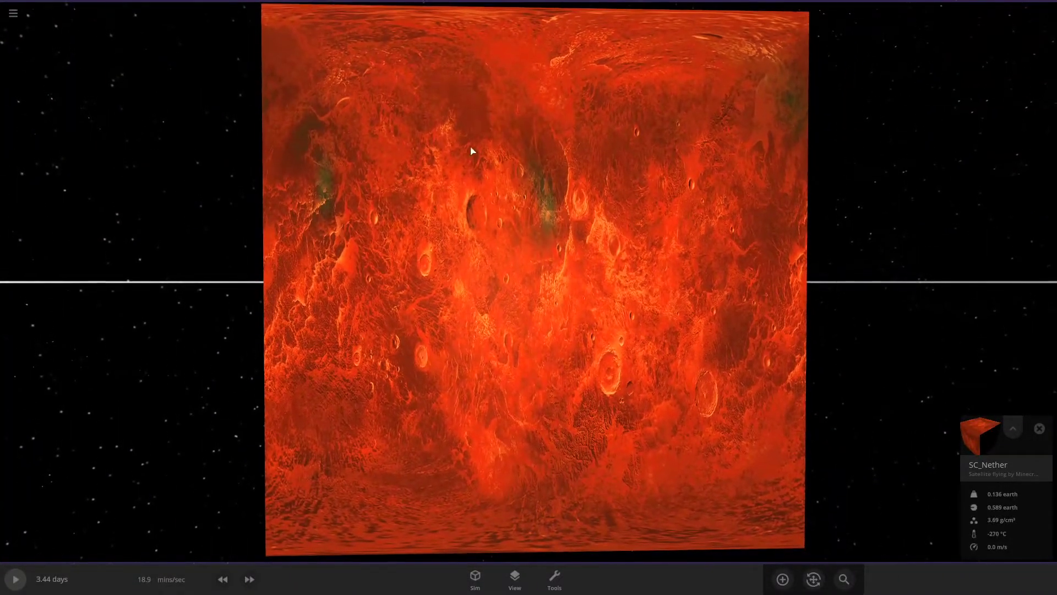
drag(447, 322, 833, 392)
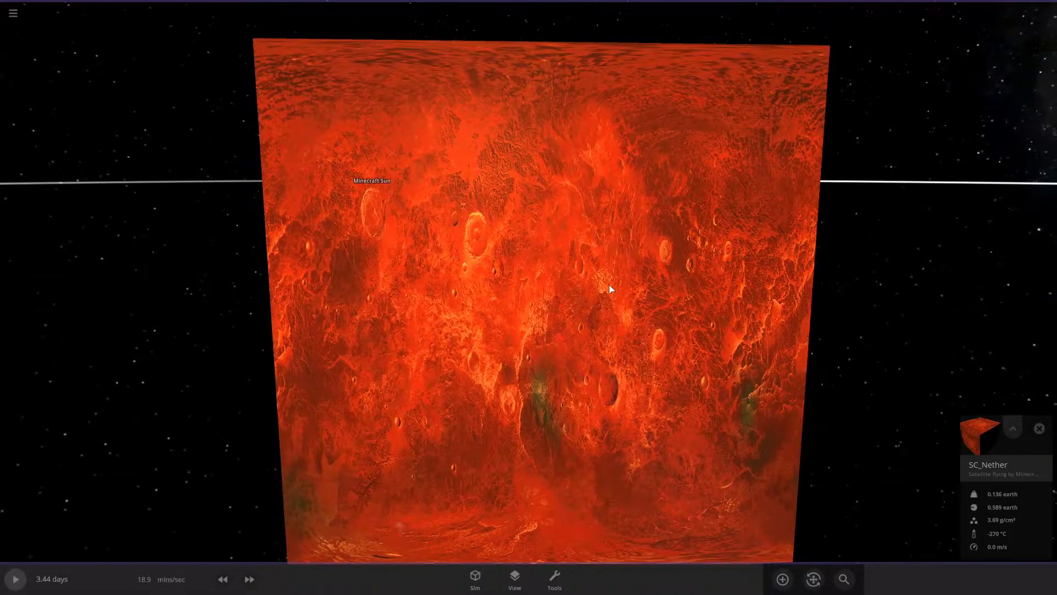
scroll(644, 283, down, 5)
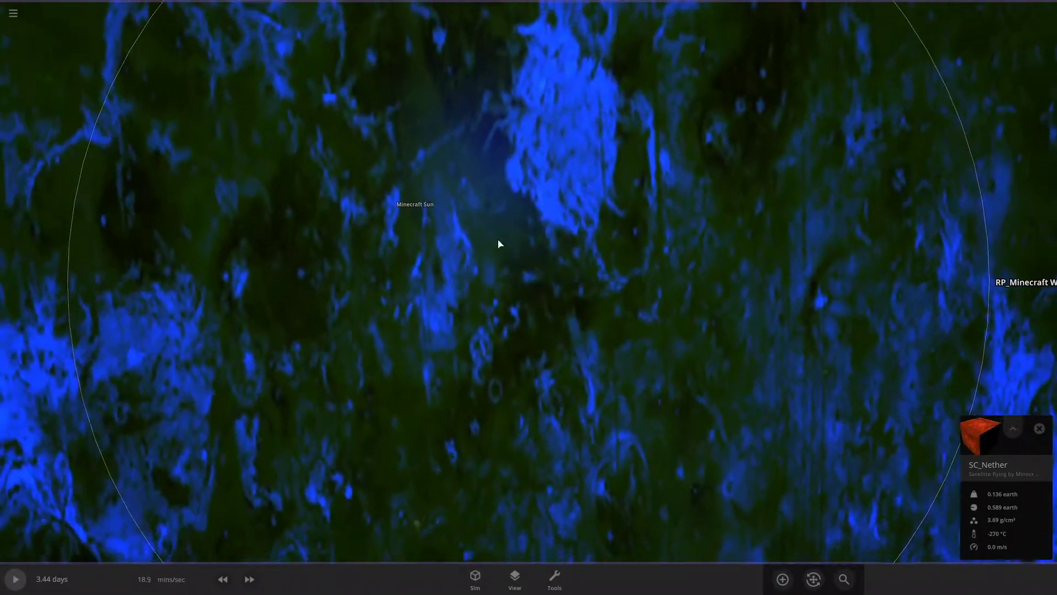
scroll(696, 368, up, 3)
scroll(695, 364, up, 2)
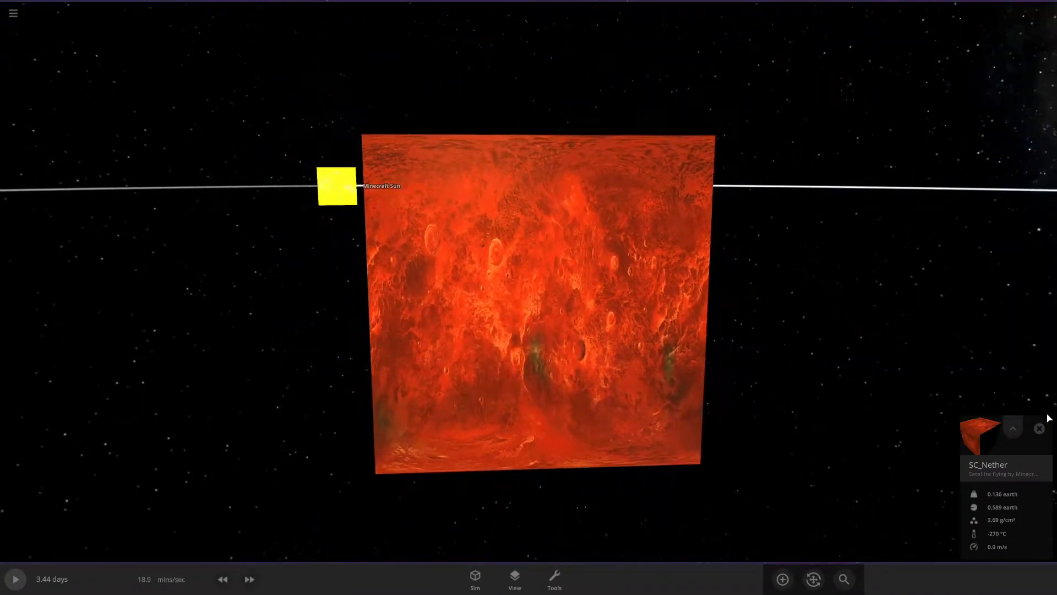
Step: Show the full properties of SC_Nether, and those of RP_Minecraft World for comparison
click(1020, 429)
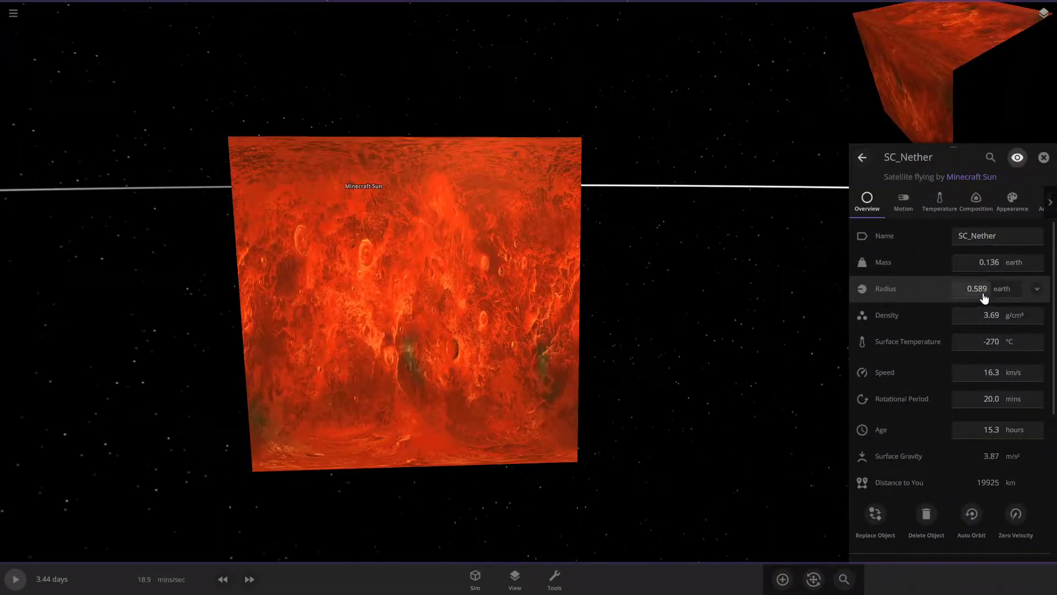
scroll(538, 354, down, 5)
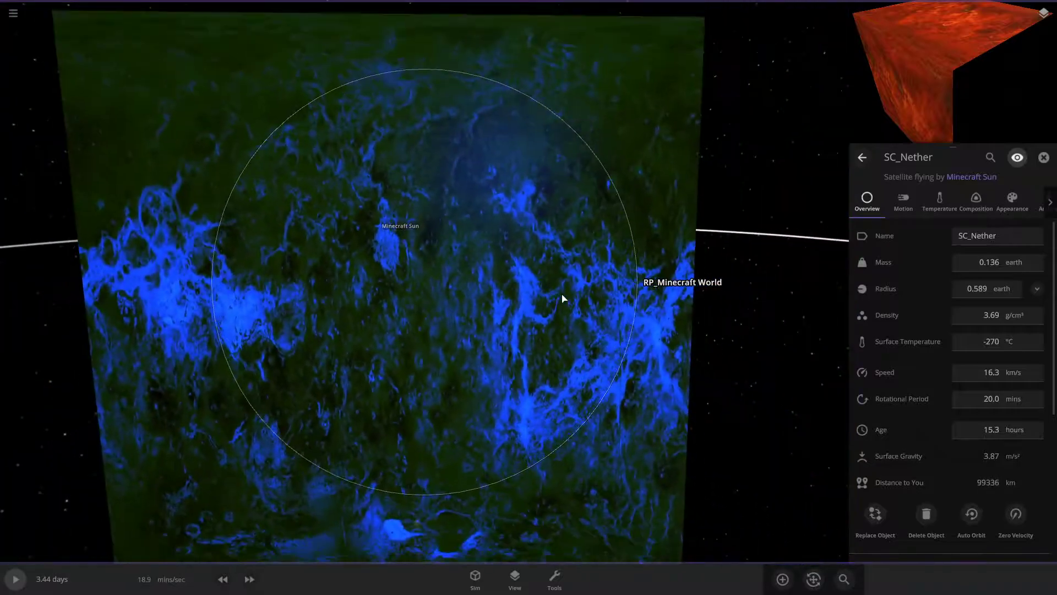
click(561, 297)
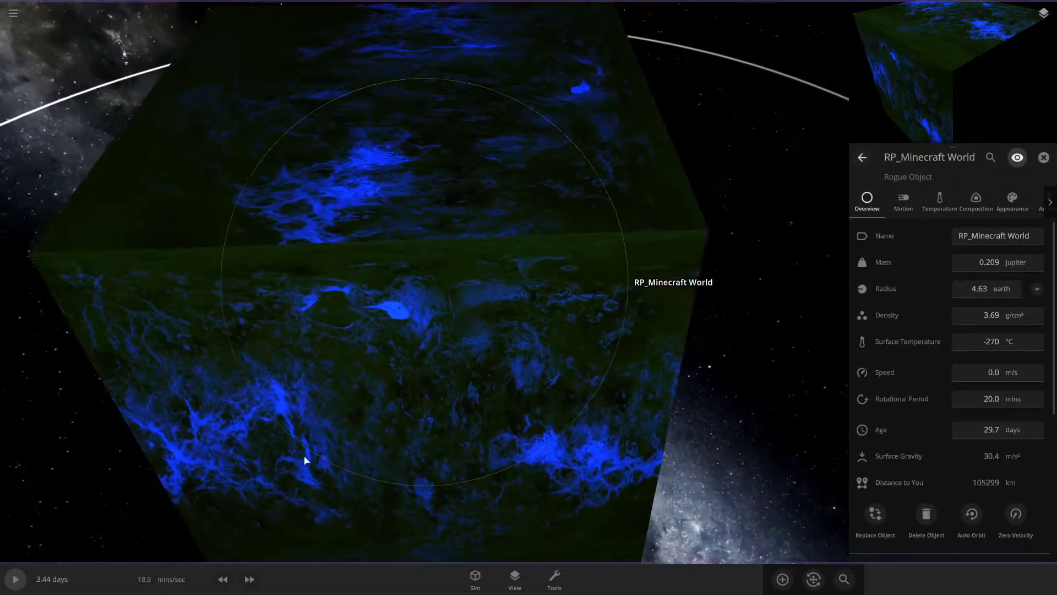
scroll(450, 287, down, 5)
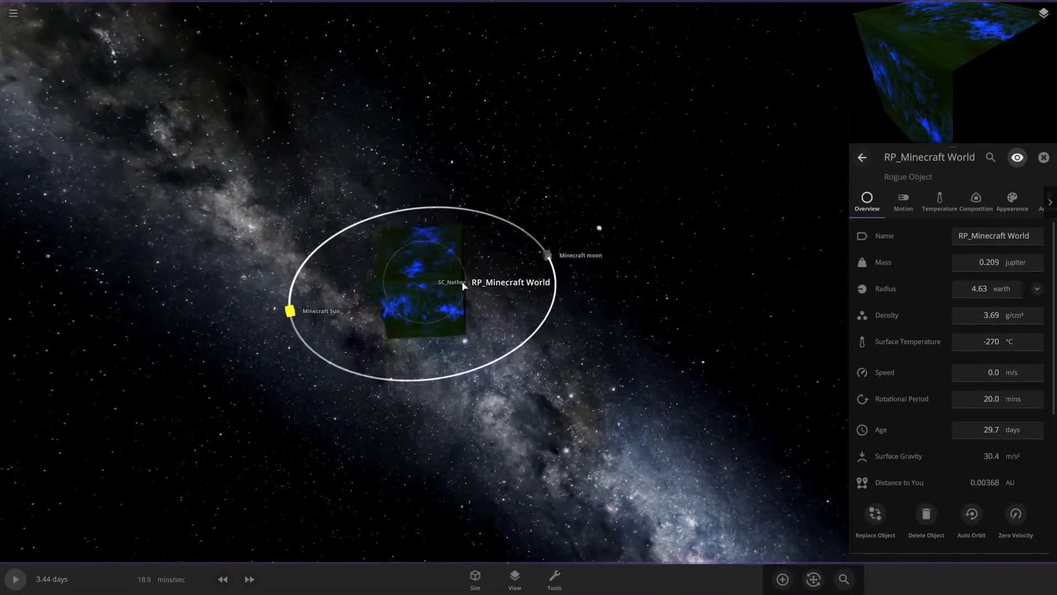
Step: Return the focus to SC_Nether at the world's centre and view its faces up close
double_click(425, 292)
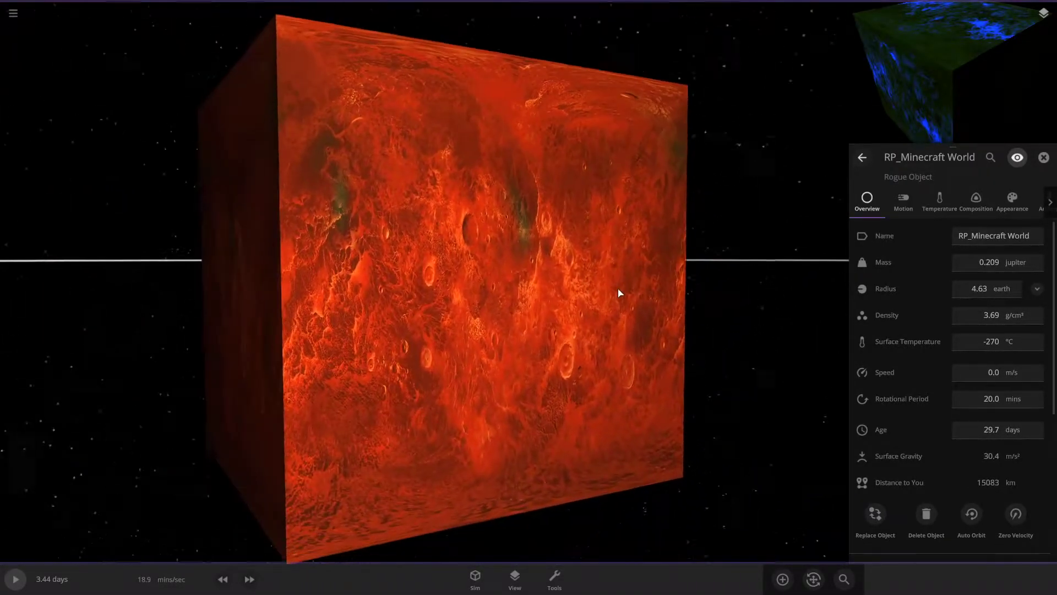
drag(618, 289, 505, 318)
scroll(584, 329, up, 3)
scroll(339, 326, down, 3)
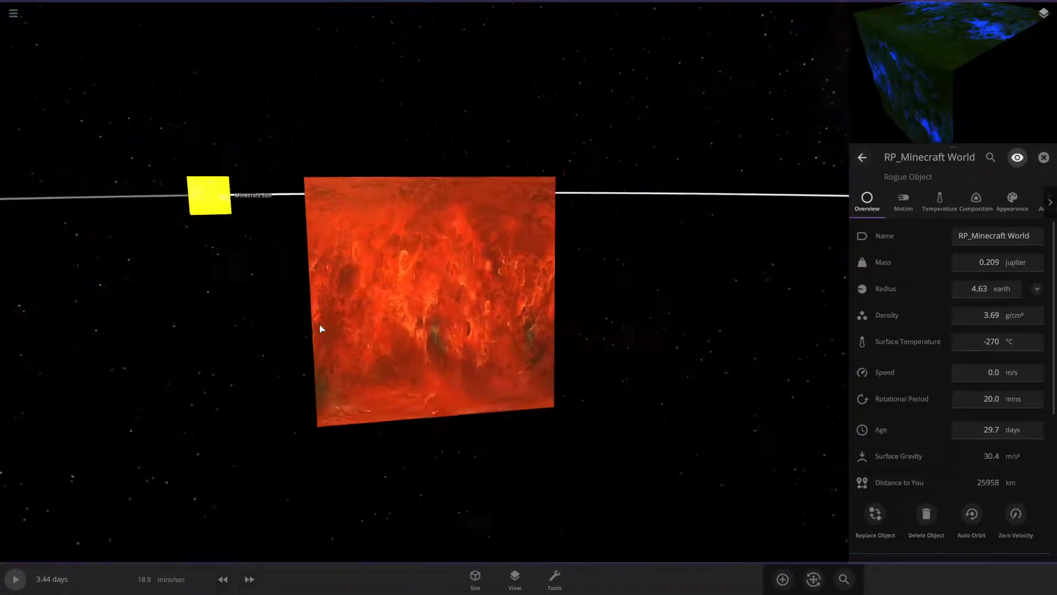
scroll(321, 328, down, 5)
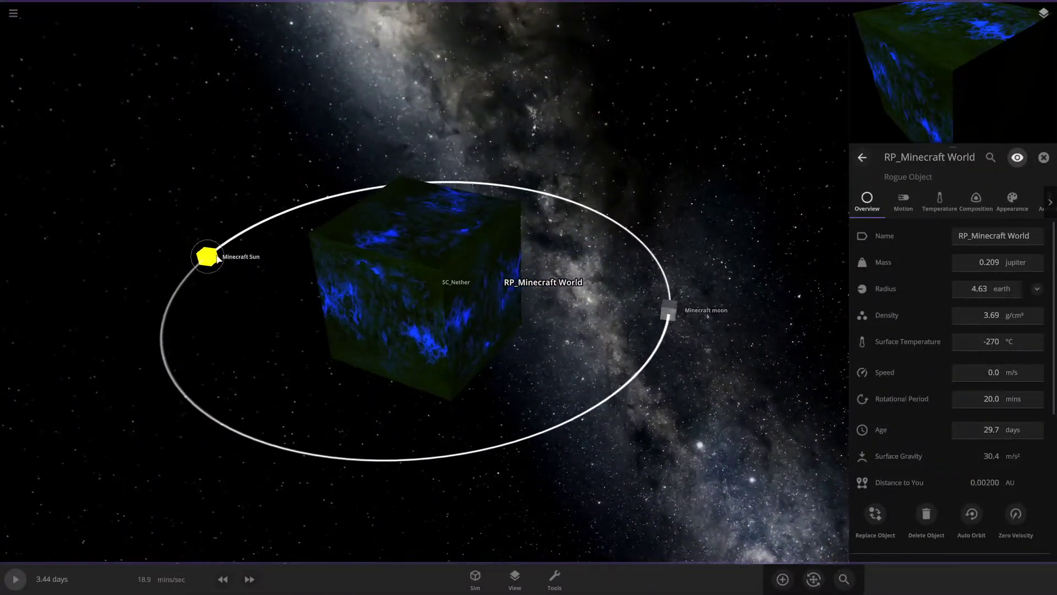
Step: Focus on the Minecraft Sun, show its properties, and examine its surface and its position relative to the world
double_click(218, 258)
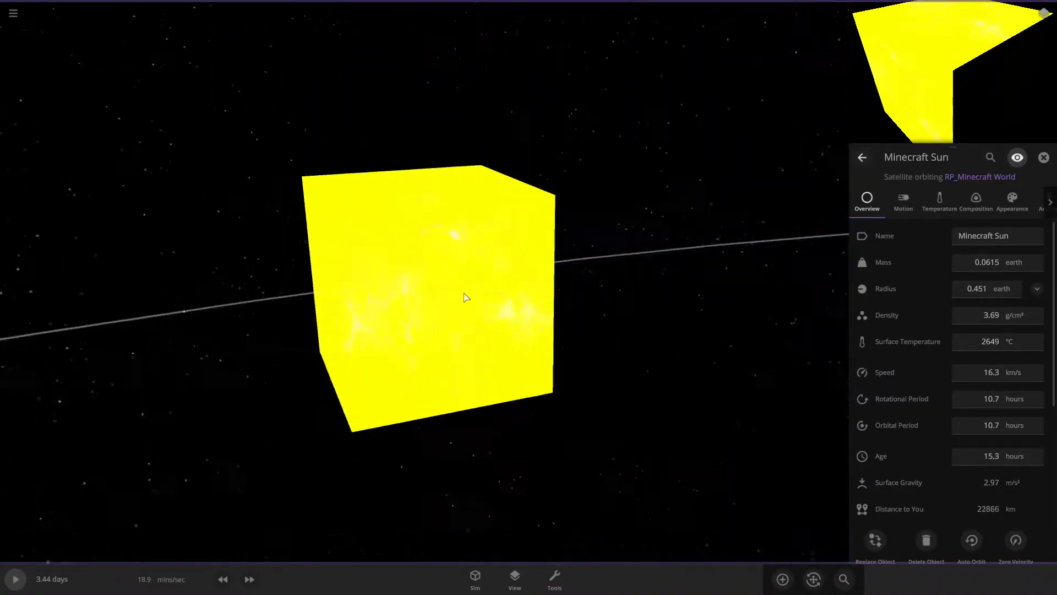
scroll(465, 298, up, 3)
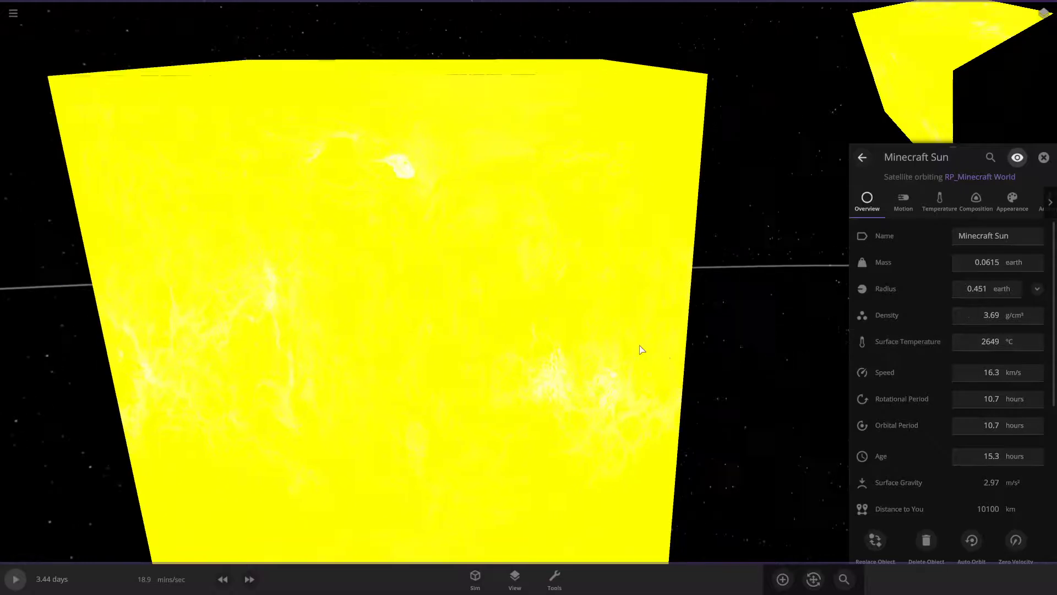
drag(641, 350, 434, 356)
scroll(322, 372, down, 10)
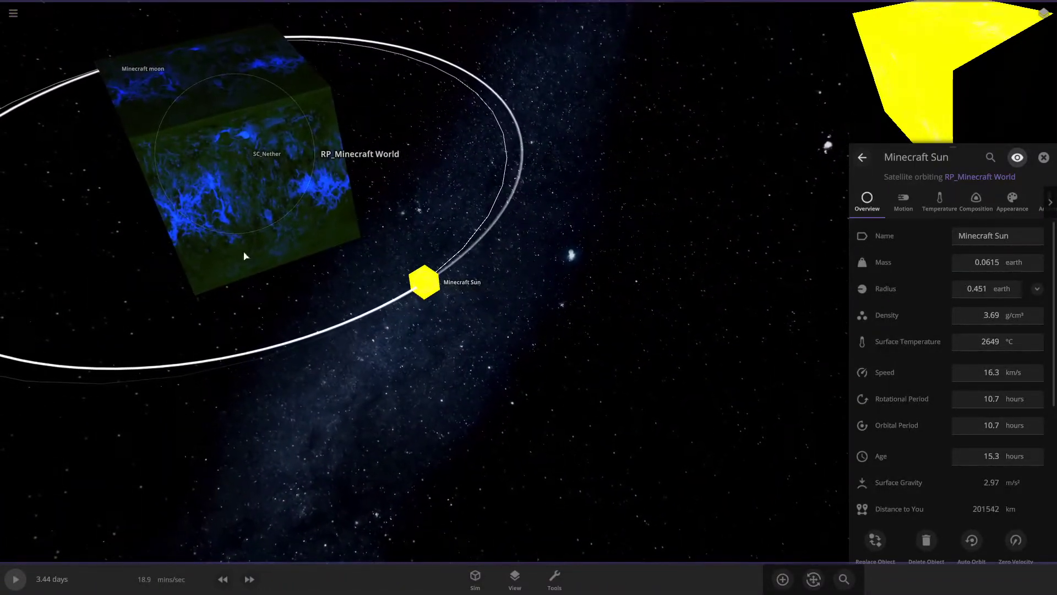
Step: View the Minecraft Sun up close, and focus on the Minecraft moon to examine its properties and surface
scroll(465, 272, up, 10)
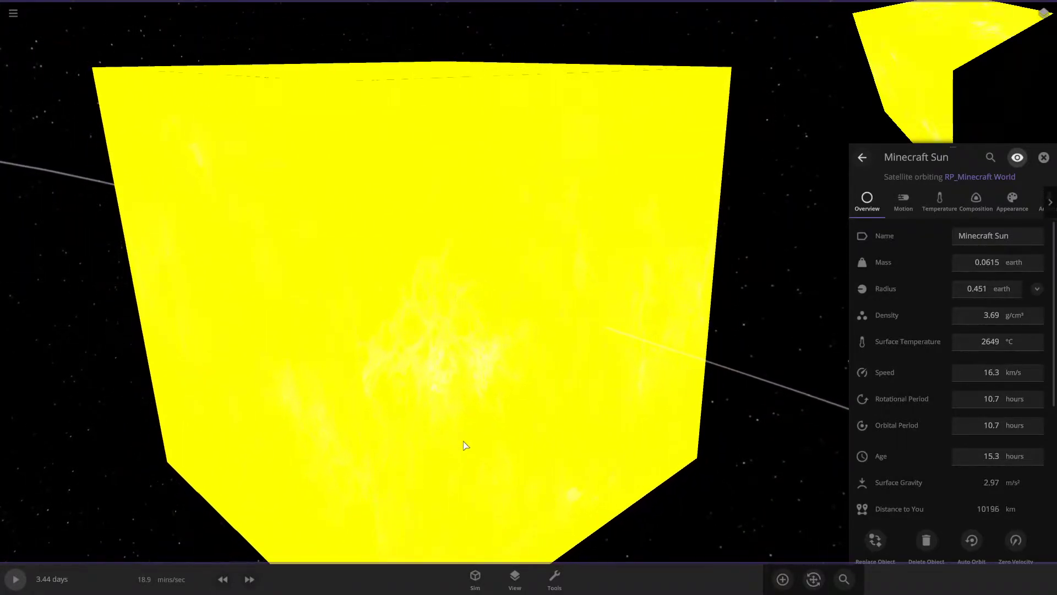
scroll(465, 445, down, 15)
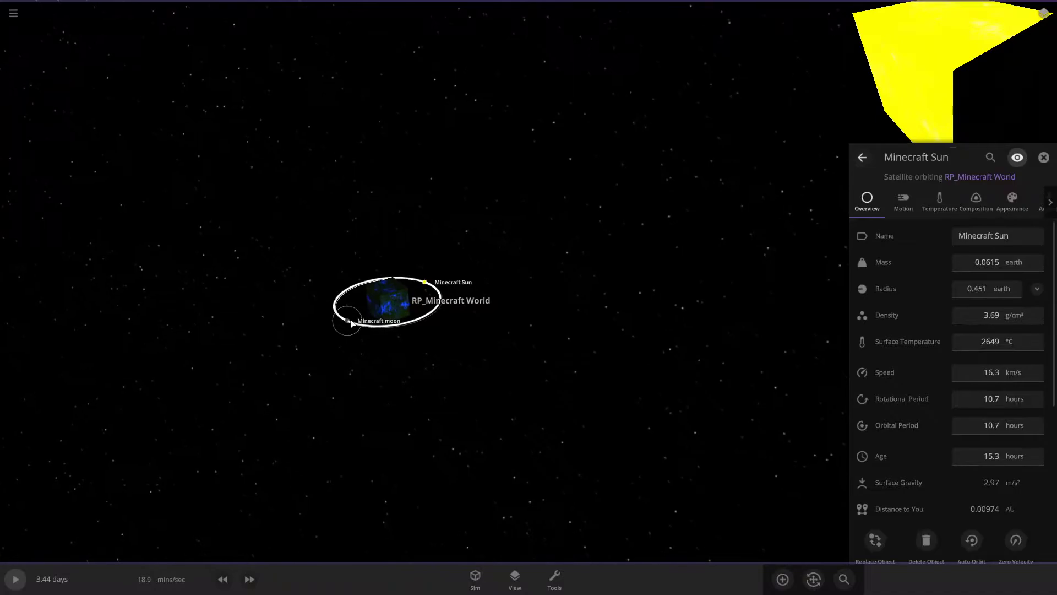
click(353, 324)
scroll(620, 329, up, 10)
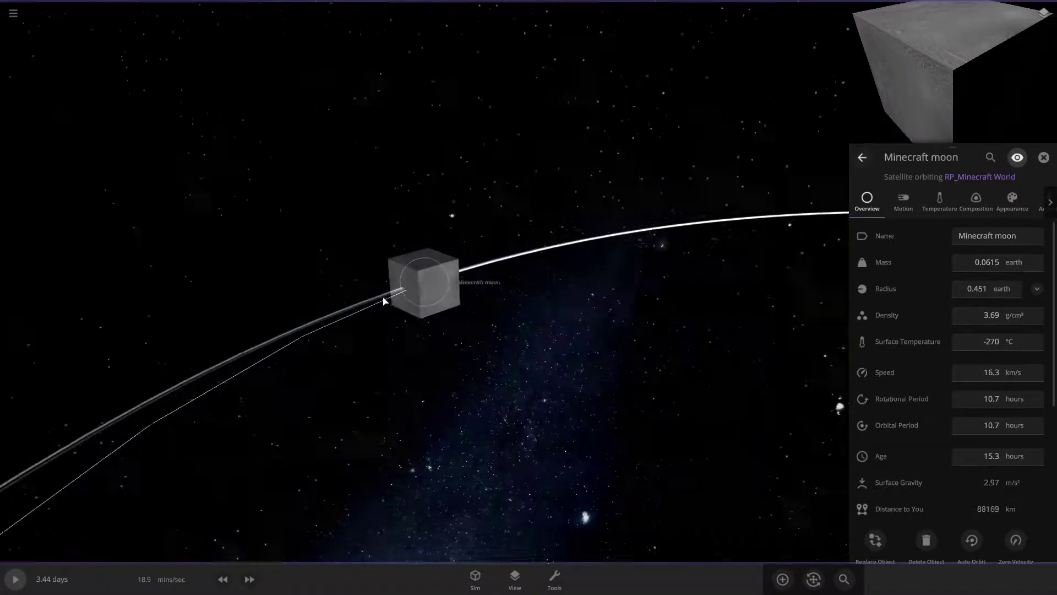
scroll(297, 255, up, 5)
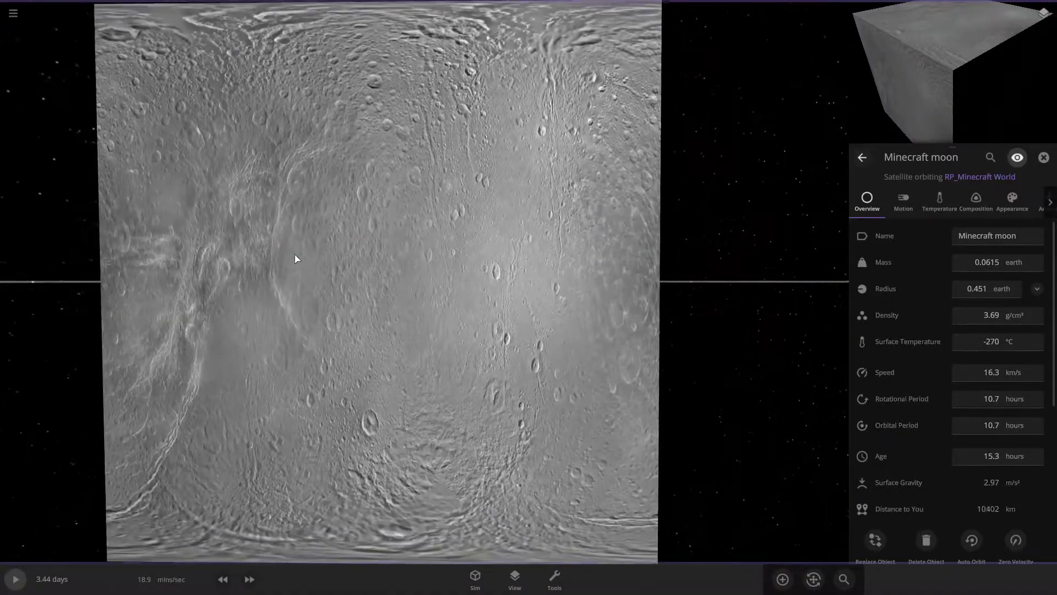
drag(623, 304, 455, 290)
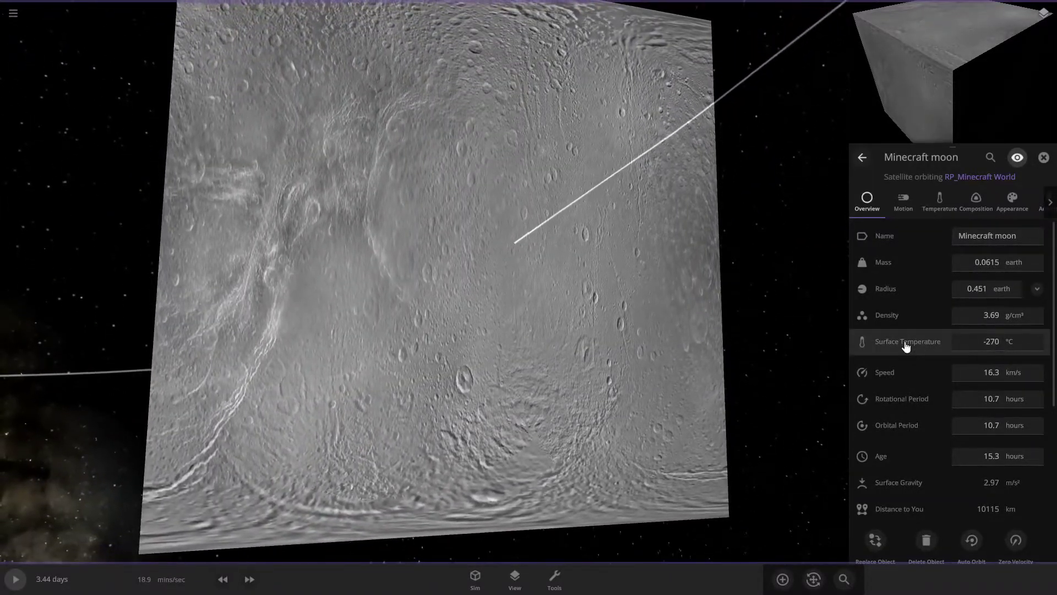
Step: Examine the Minecraft moon from several sides and compare its size and orbital position with RP_Minecraft World
scroll(307, 302, down, 8)
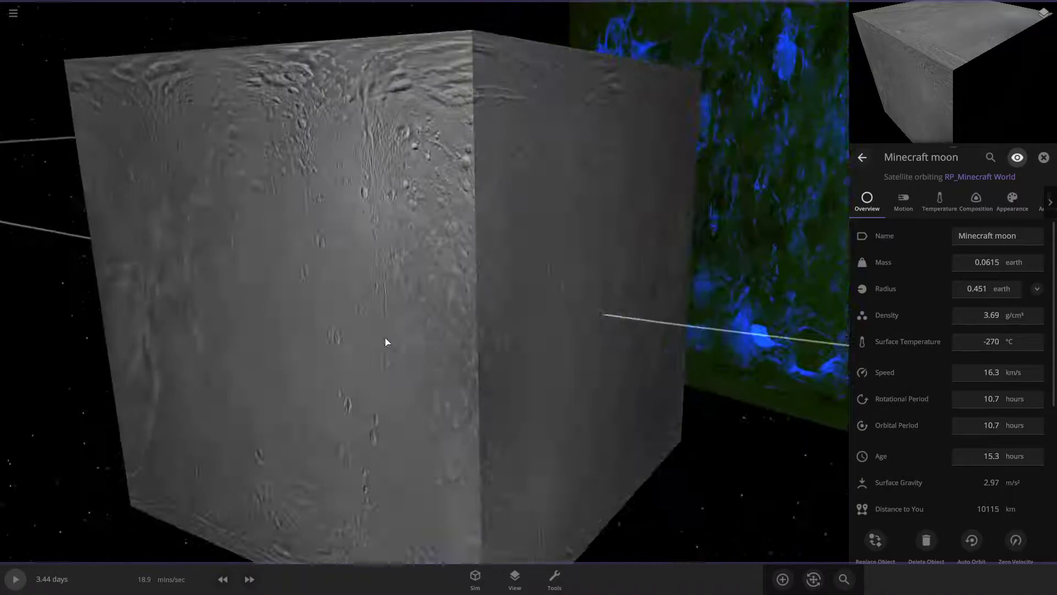
scroll(583, 271, down, 10)
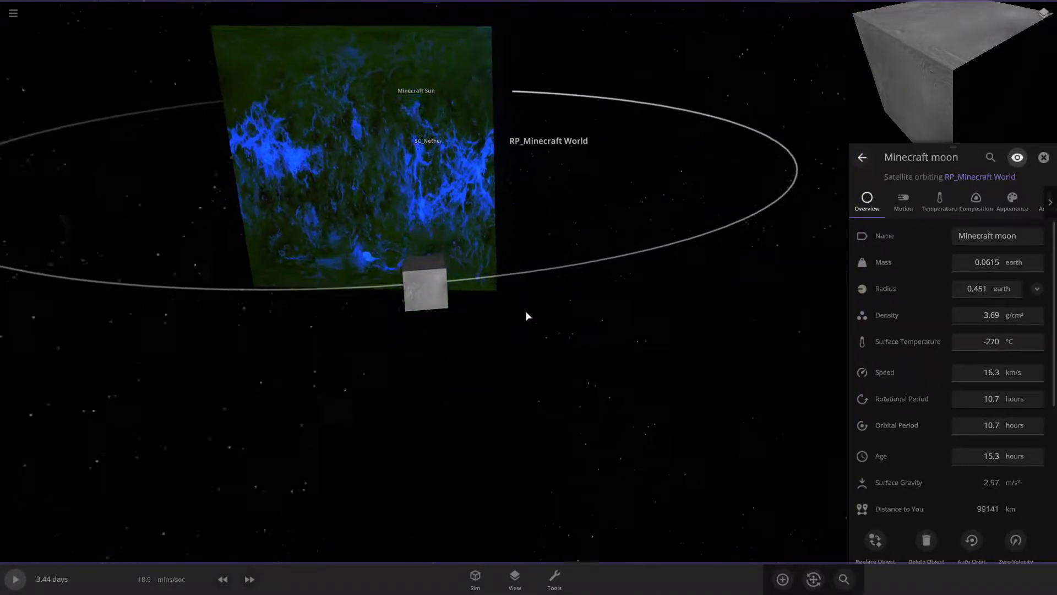
drag(480, 277, 309, 249)
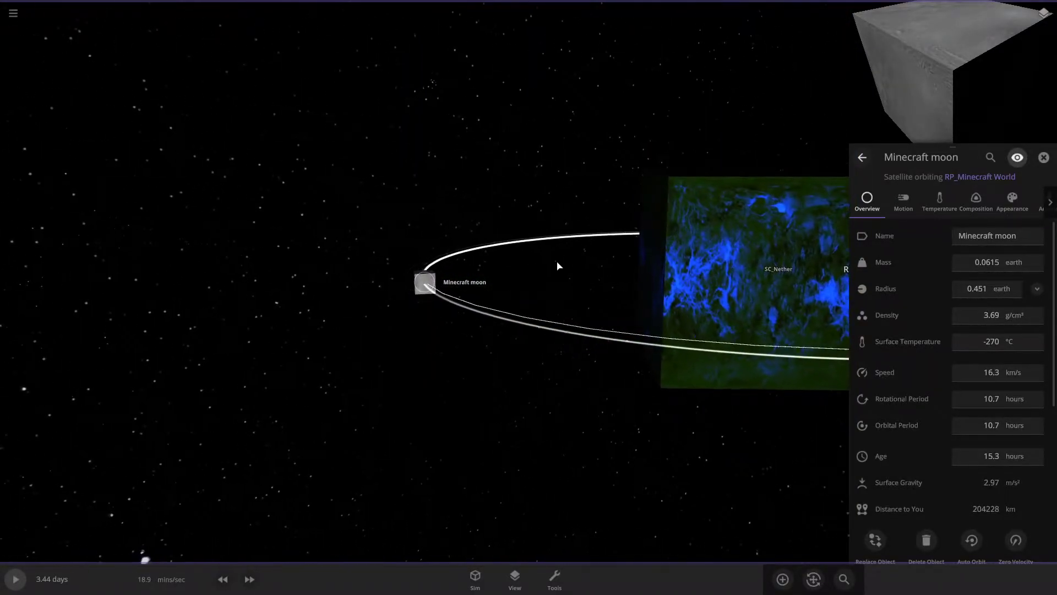
drag(557, 266, 438, 278)
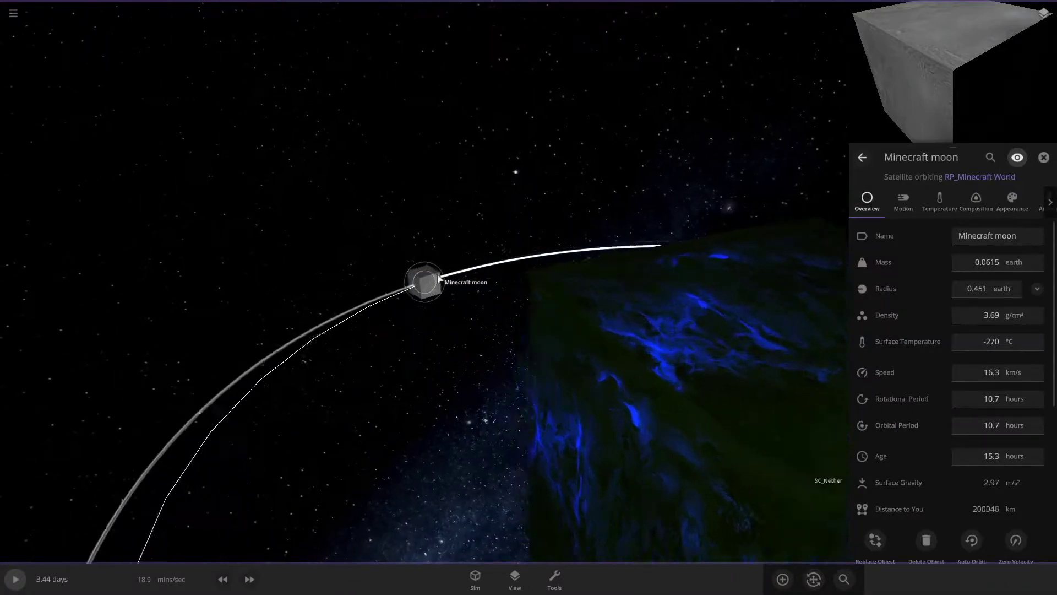
scroll(439, 278, up, 5)
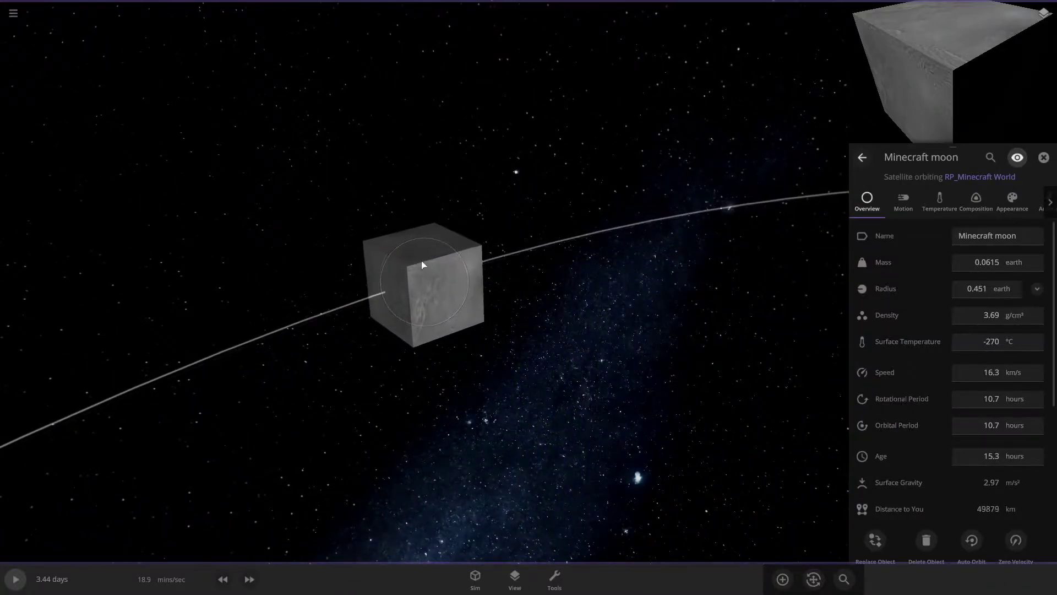
scroll(423, 264, down, 3)
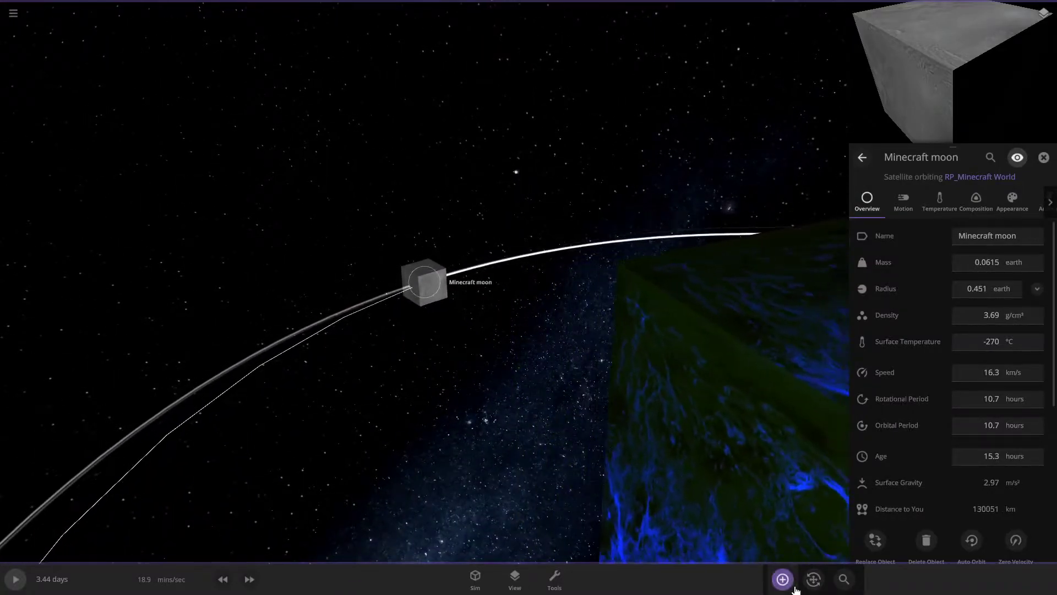
Step: Add a still Cube object near the Minecraft moon and focus the view on it
click(181, 420)
scroll(387, 472, down, 3)
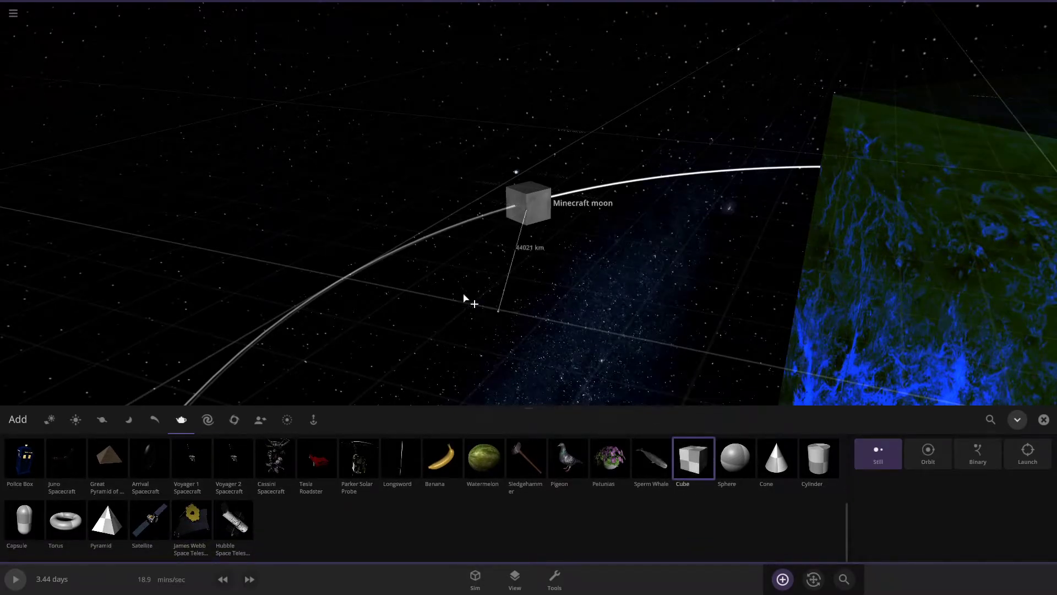
key(Escape)
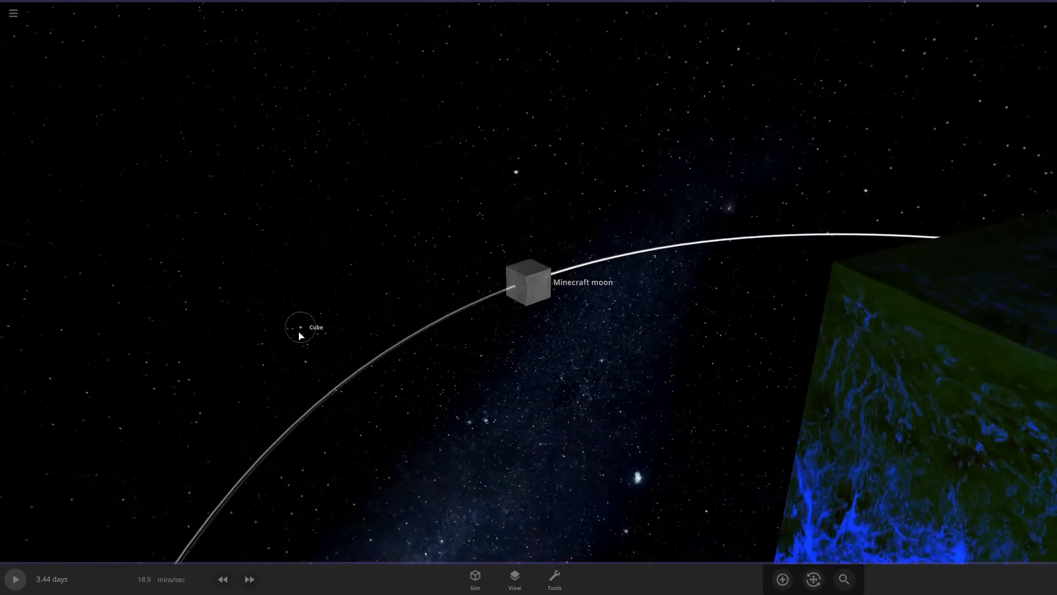
click(299, 330)
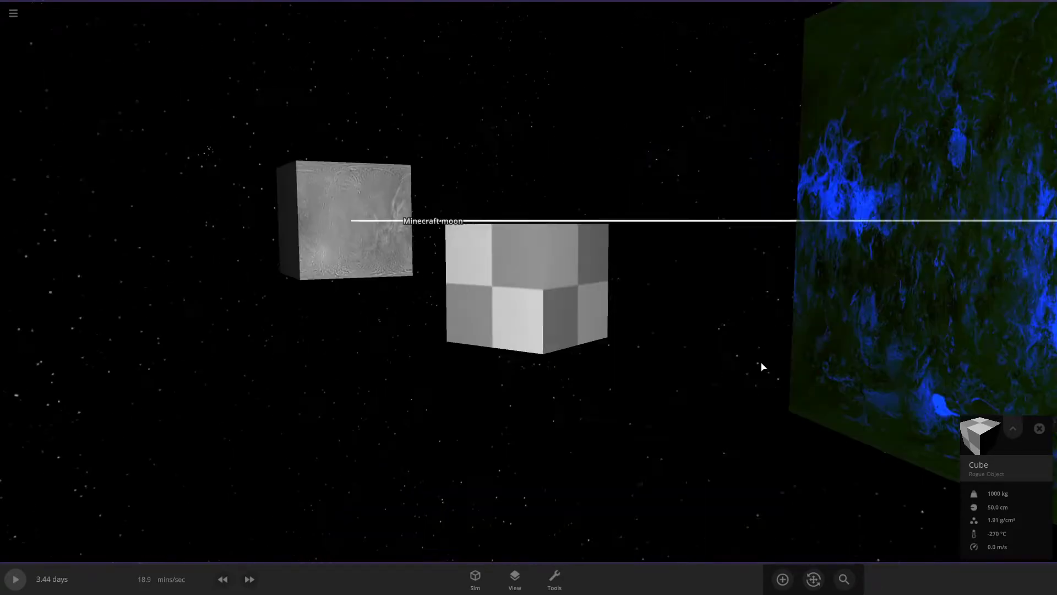
drag(761, 364, 847, 349)
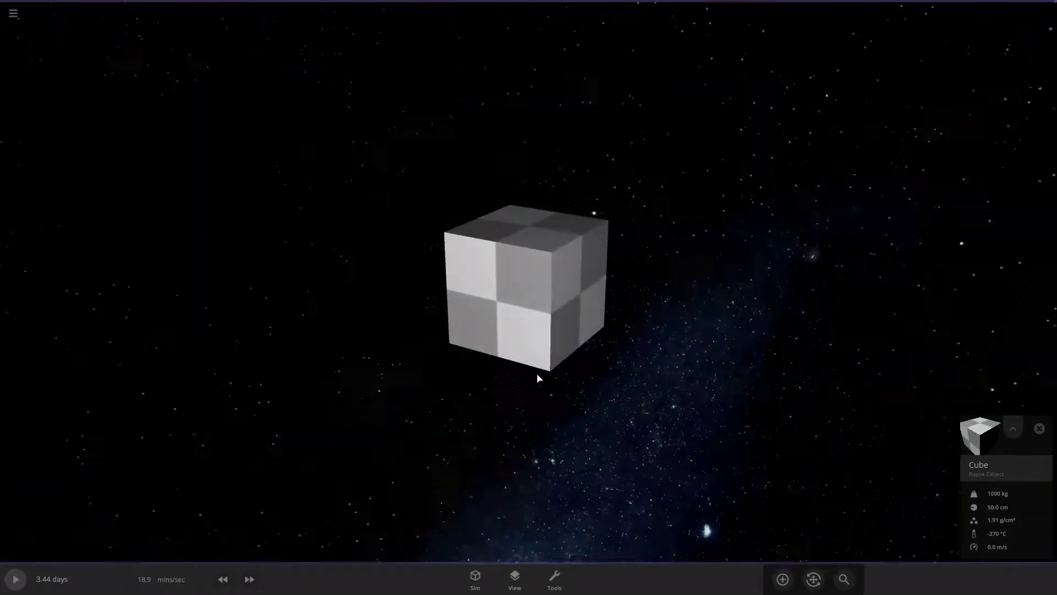
Step: Show the Cube's full properties, switch its mass unit to earth, and set the mass to 4.00 earth
click(548, 257)
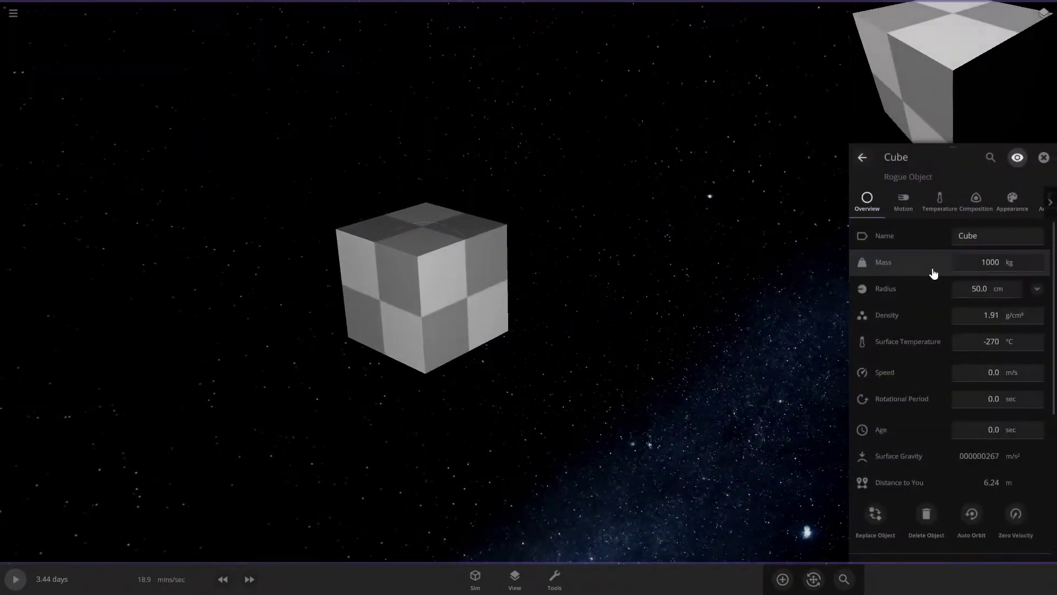
click(1009, 263)
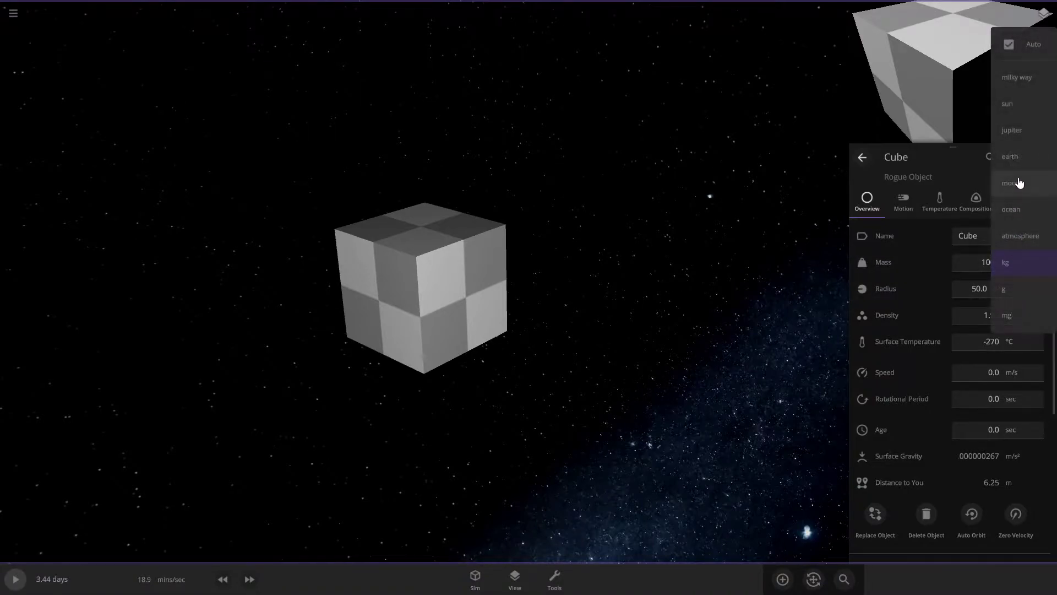
click(1010, 156)
click(975, 263)
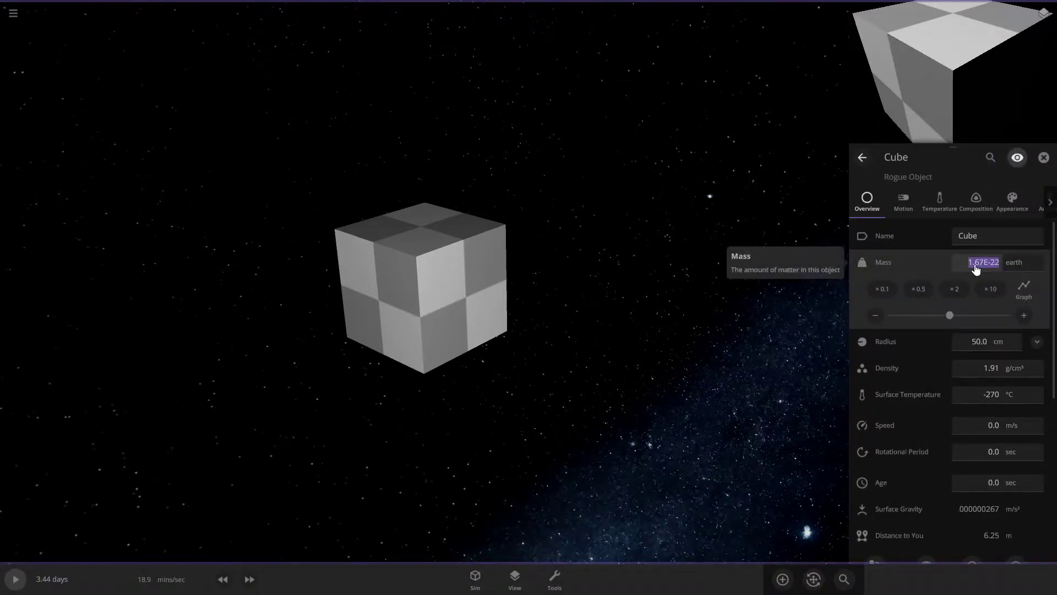
key(Return)
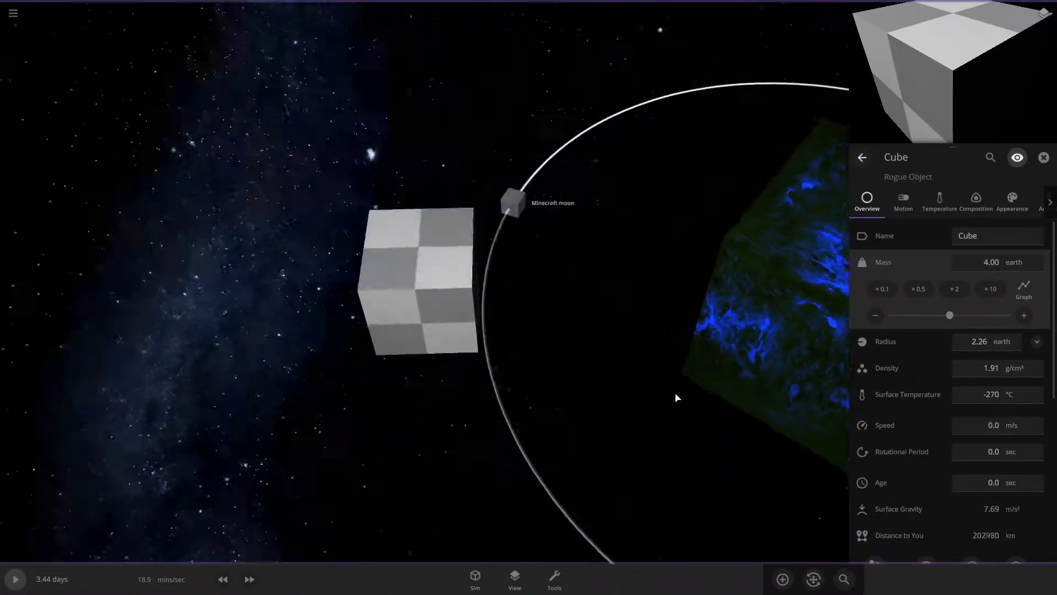
Step: Examine the enlarged Cube from several angles and compare it with the Minecraft moon and RP_Minecraft World
drag(676, 396, 830, 314)
drag(264, 311, 267, 249)
scroll(507, 312, up, 3)
scroll(417, 226, up, 2)
scroll(417, 226, down, 2)
scroll(267, 249, down, 3)
drag(165, 236, 823, 292)
drag(231, 364, 308, 242)
Step: Add a still Dice object beside the Cube, outside the orbit around RP_Minecraft World
click(782, 579)
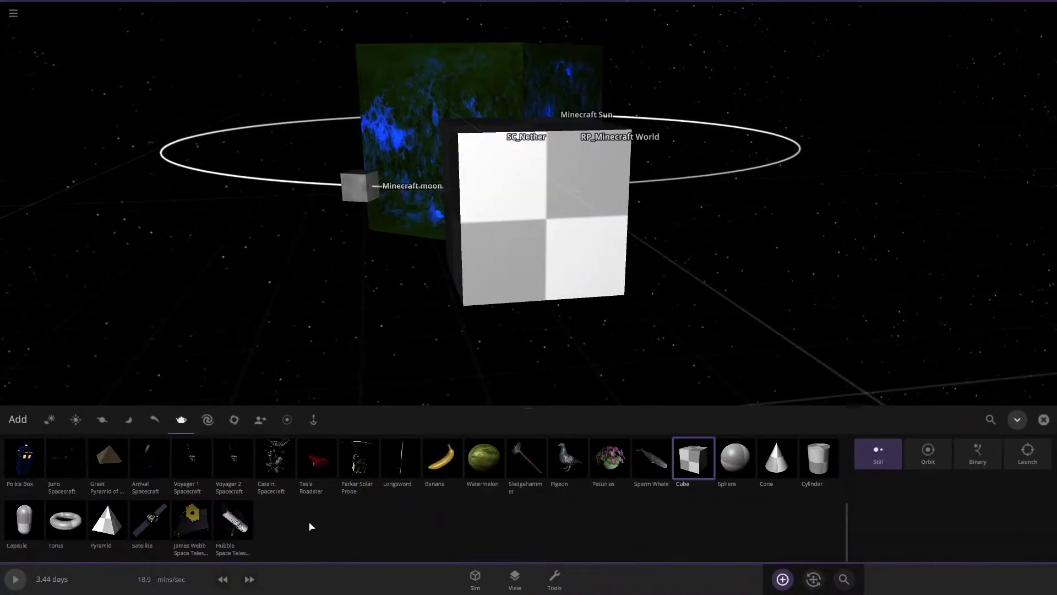
scroll(311, 523, up, 3)
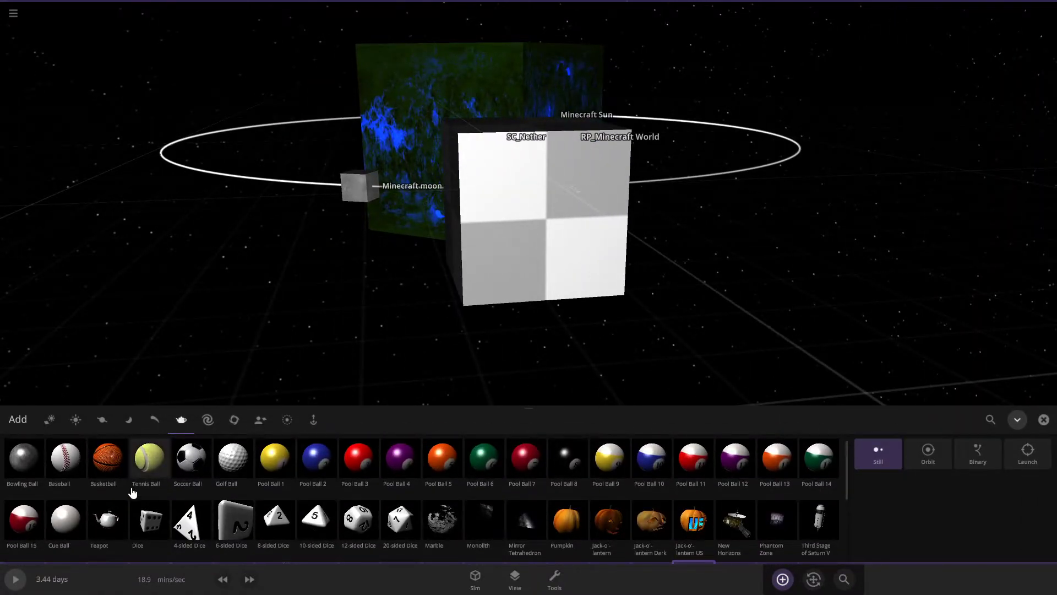
key(Escape)
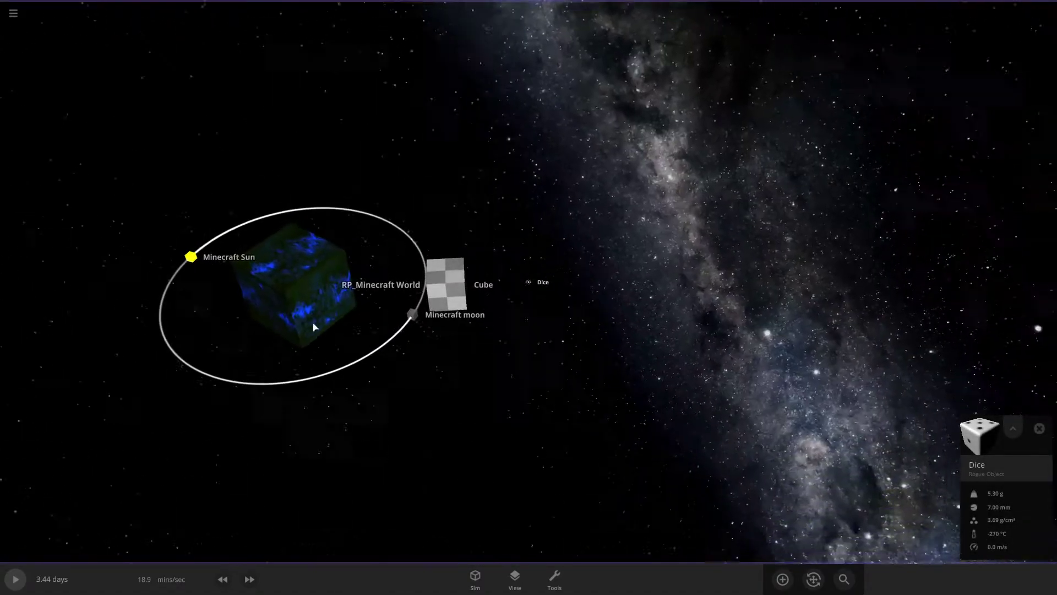
Step: Focus on RP_Minecraft World, examine its faces up close, and view the whole system with its Sun, moon, Cube and Dice
drag(569, 374, 597, 375)
scroll(618, 281, up, 5)
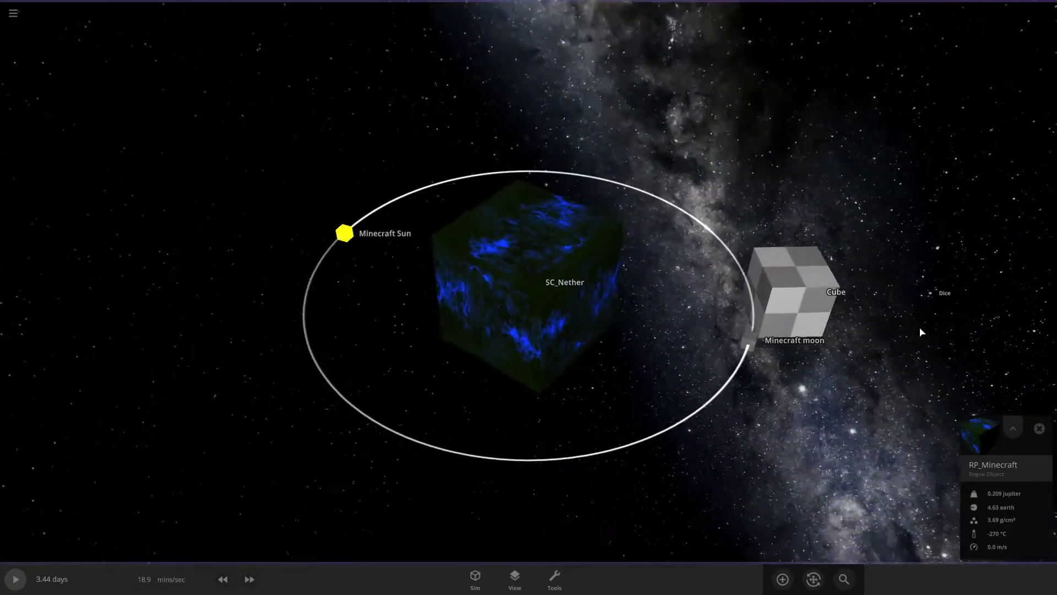
scroll(611, 345, up, 5)
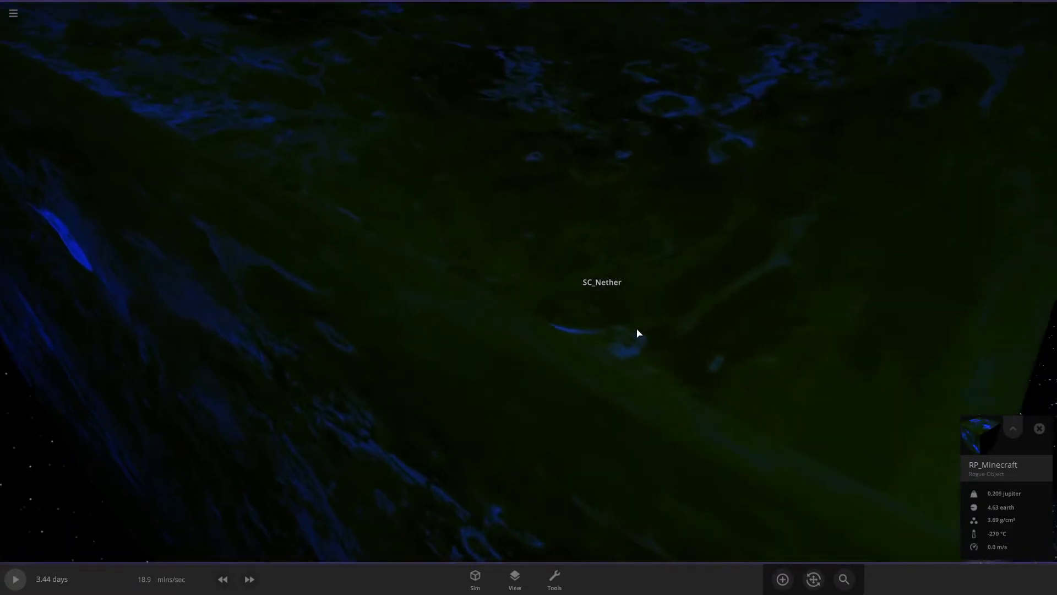
scroll(637, 333, down, 5)
drag(484, 413, 783, 434)
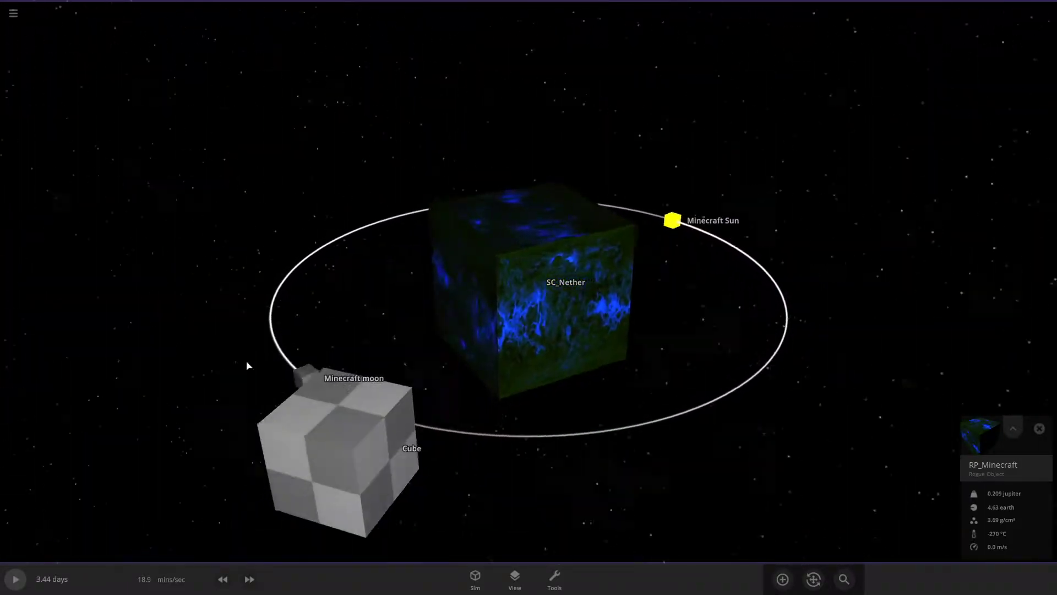
drag(247, 366, 460, 378)
scroll(510, 349, up, 5)
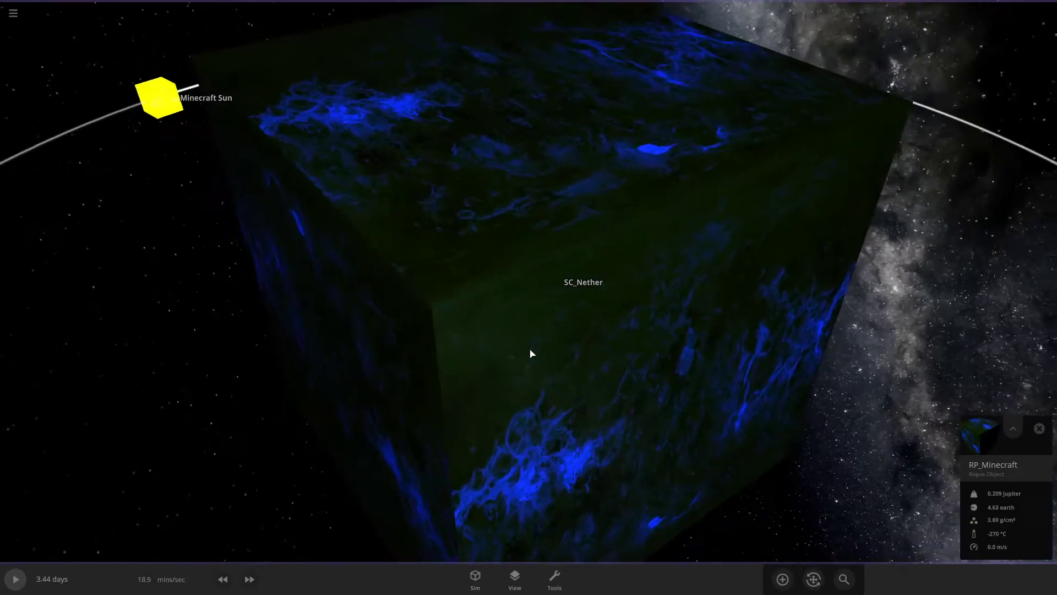
scroll(531, 353, up, 6)
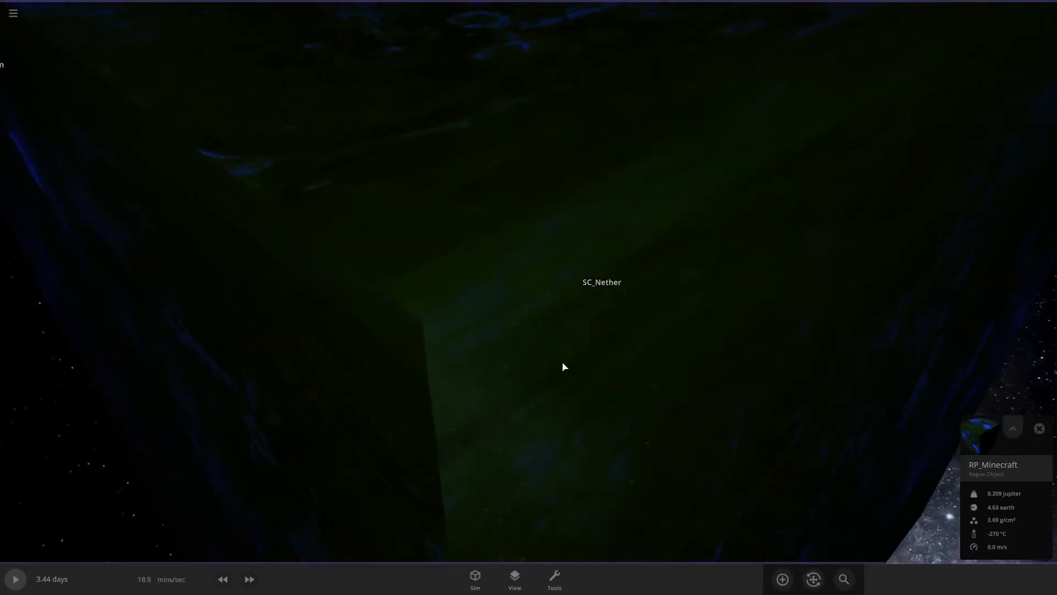
scroll(562, 366, down, 10)
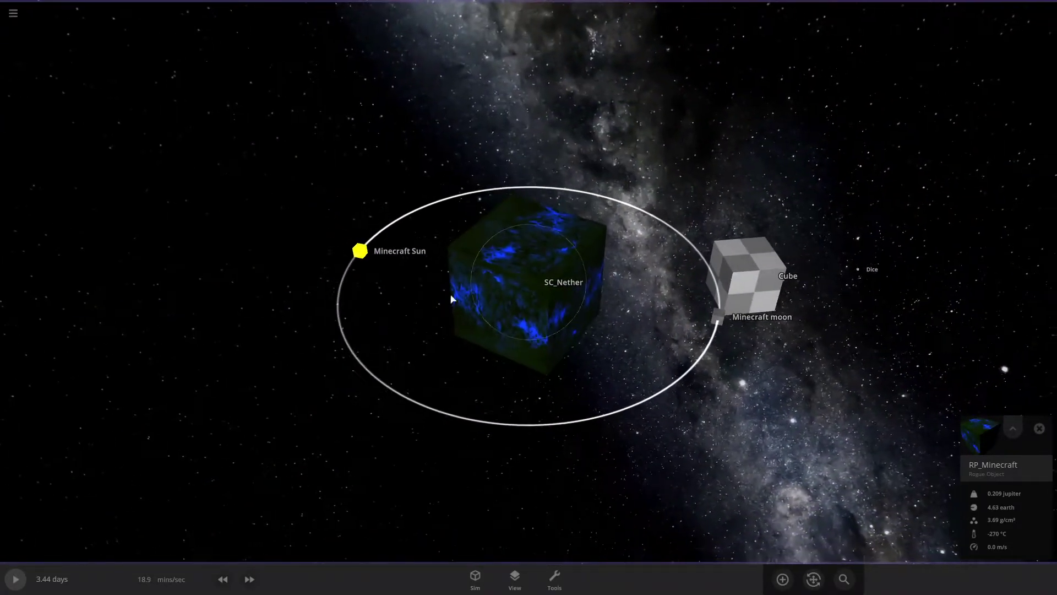
scroll(468, 292, down, 2)
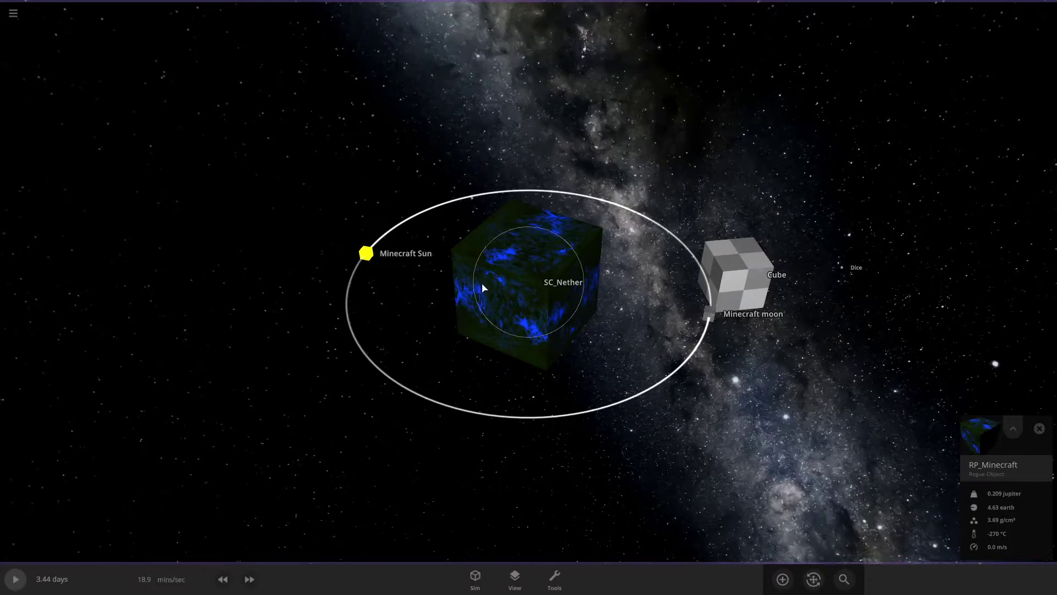
drag(681, 461, 816, 436)
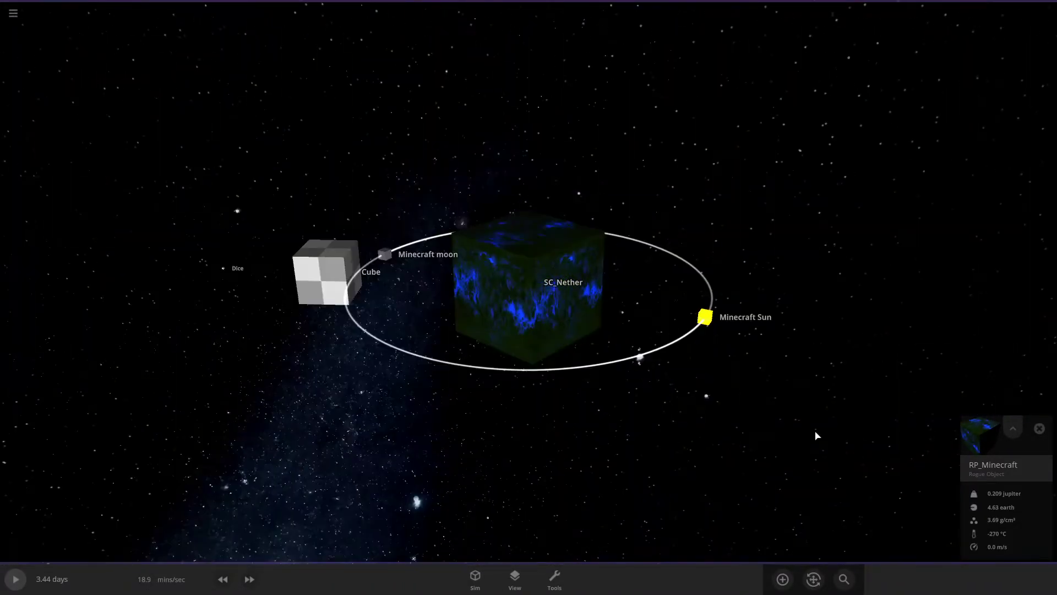